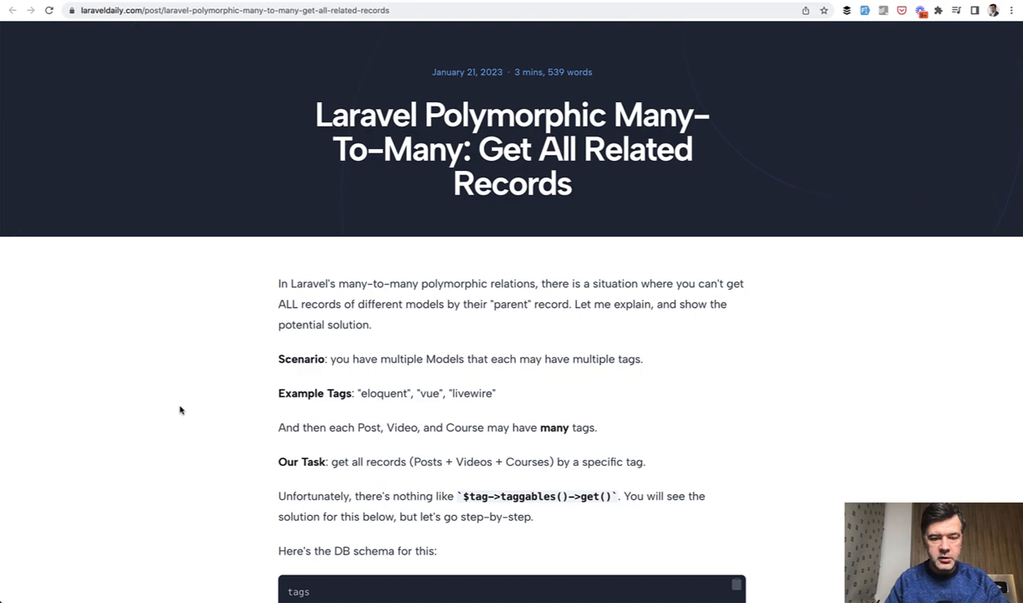
pyautogui.scroll(-1, 180, 409)
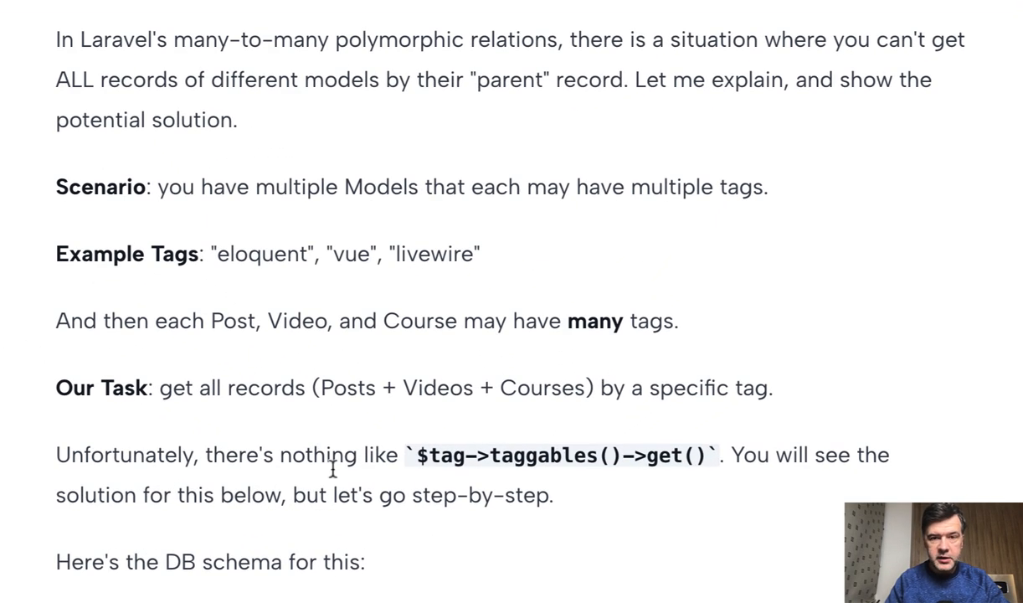
# - Highlight Posts, Videos, Courses and the many-tags sentence in the task description
pyautogui.doubleClick(350, 395)
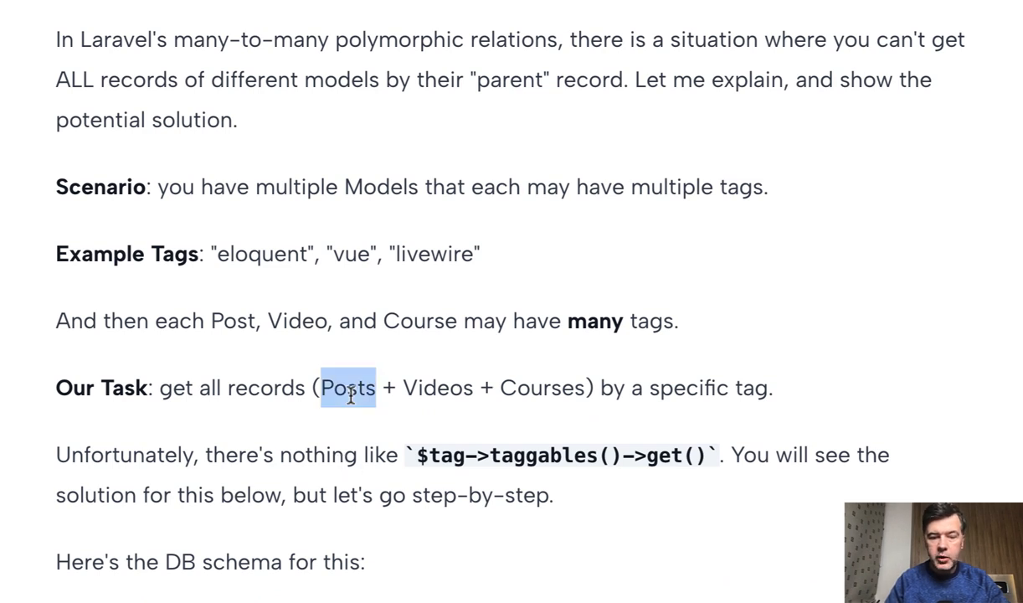
pyautogui.doubleClick(407, 393)
pyautogui.doubleClick(537, 393)
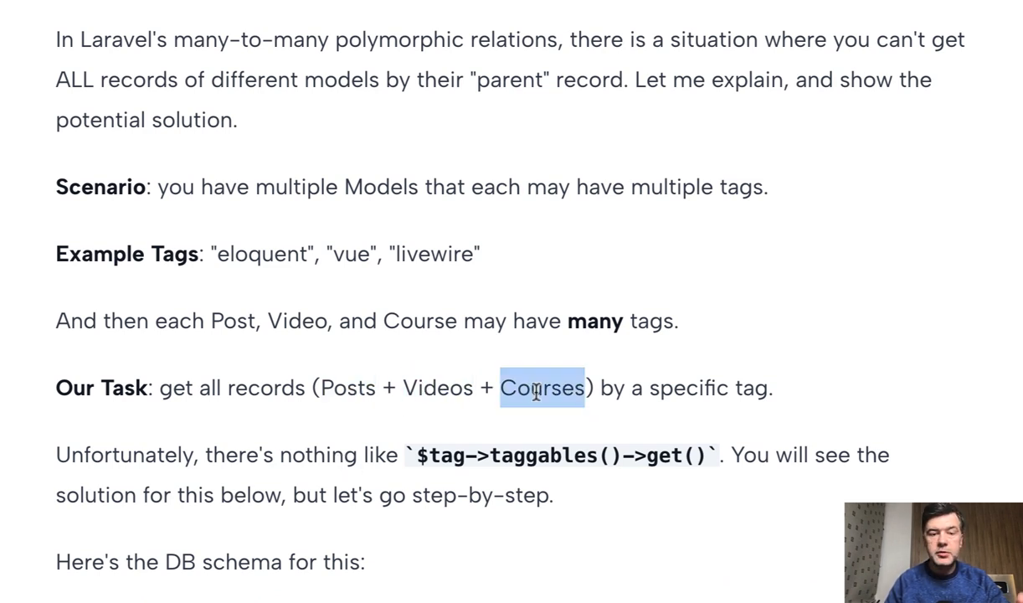
pyautogui.tripleClick(653, 321)
pyautogui.doubleClick(653, 321)
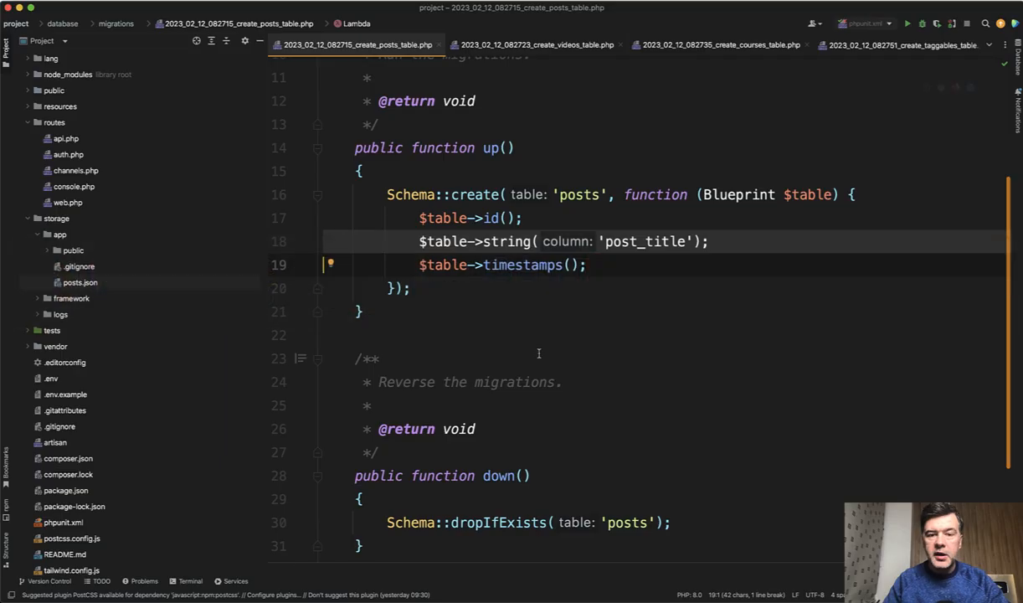
# - Review post_title, video_title and course_title across the three migrations with the Project tree hidden
pyautogui.click(503, 219)
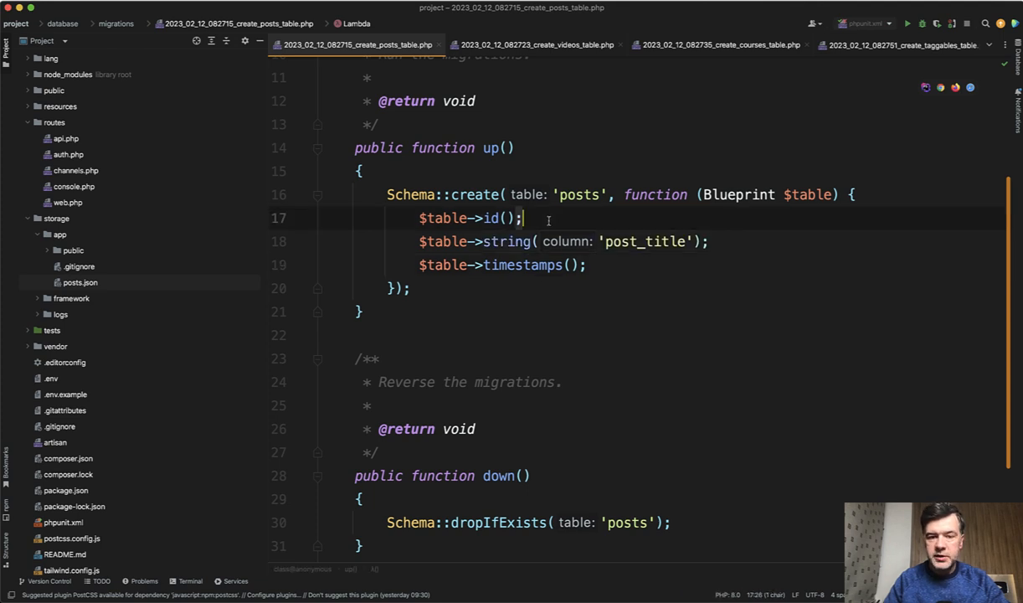
pyautogui.click(511, 238)
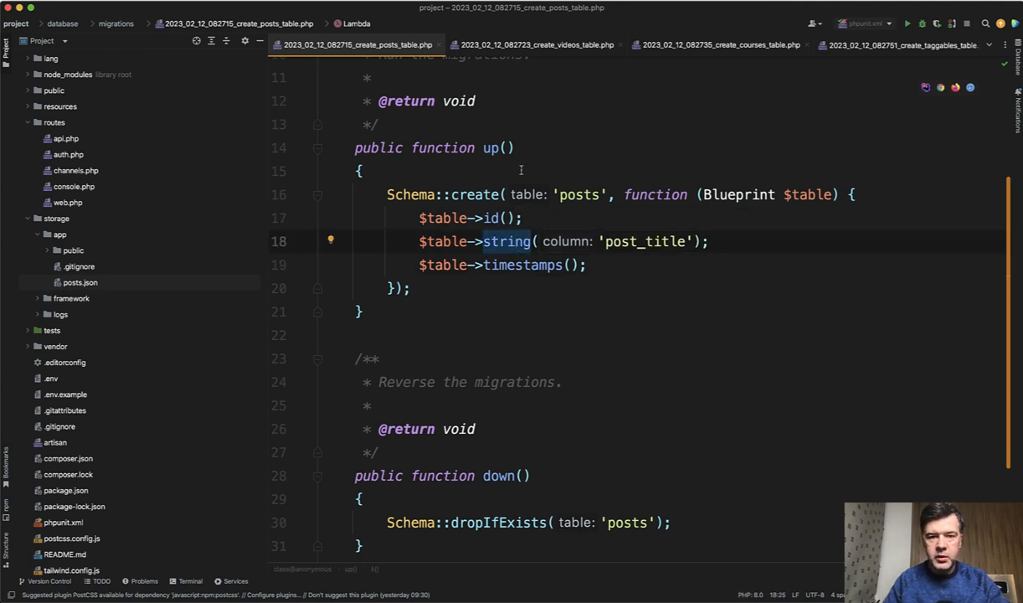
pyautogui.click(537, 44)
pyautogui.scroll(-2, 507, 383)
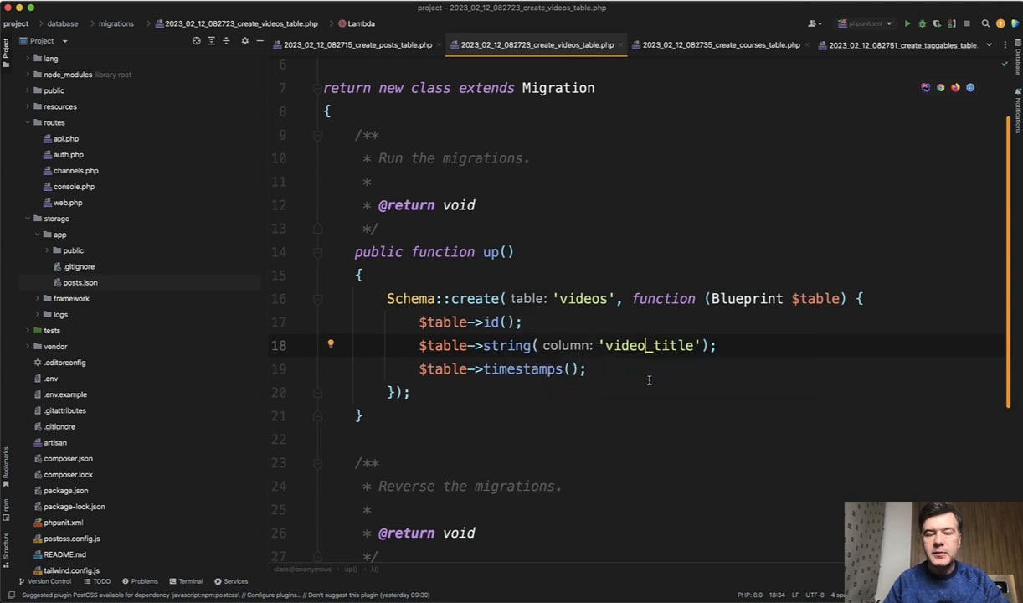
pyautogui.hotkey('alt', 'Up')
pyautogui.hotkey('alt', 'Up')
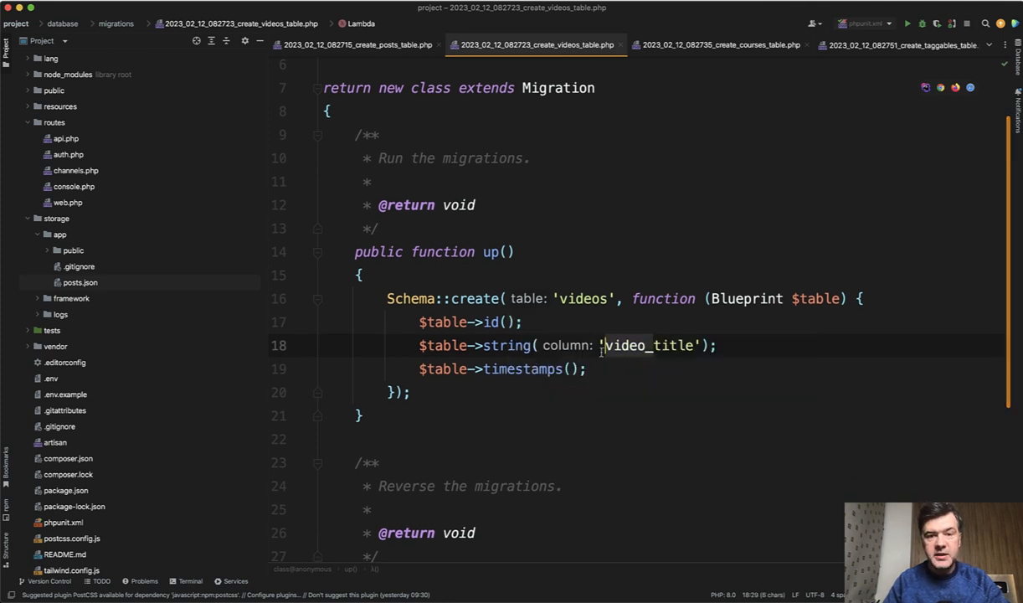
pyautogui.click(624, 390)
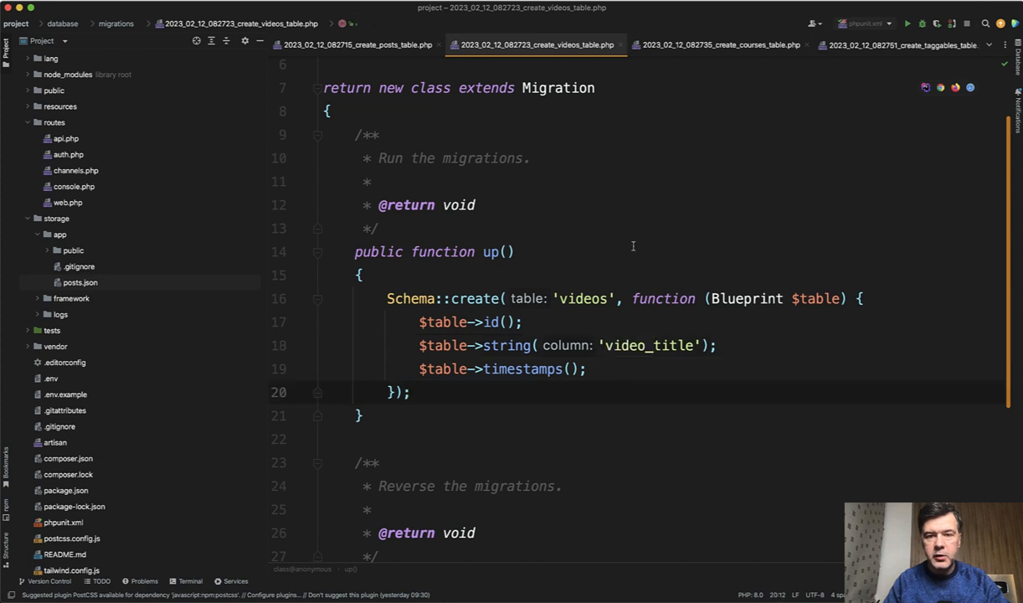
pyautogui.click(690, 46)
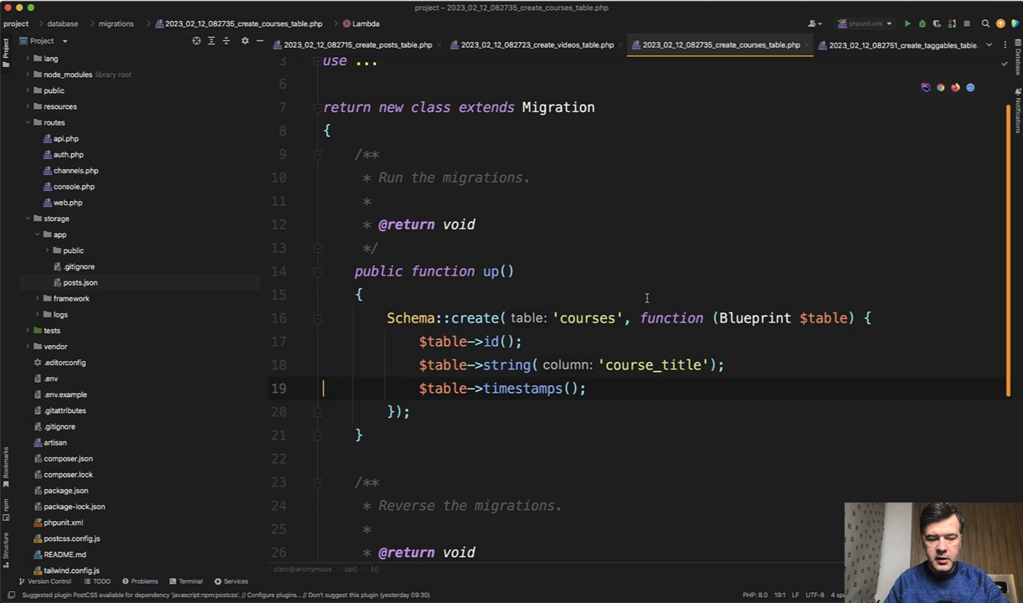
pyautogui.press('super+1')
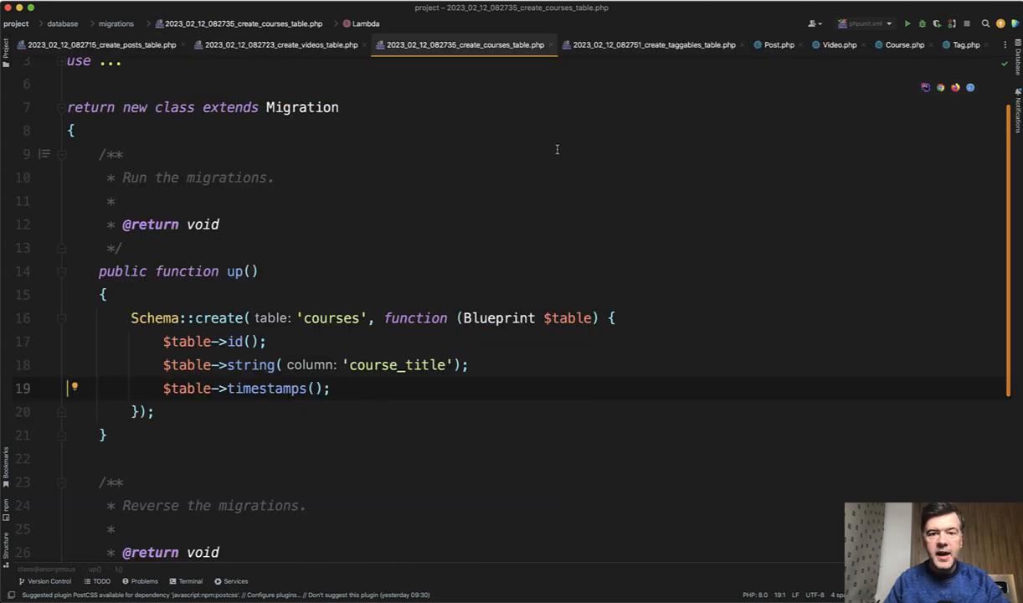
# - Inspect the taggables migration's tag_id foreign key and taggable morphs line
pyautogui.click(595, 45)
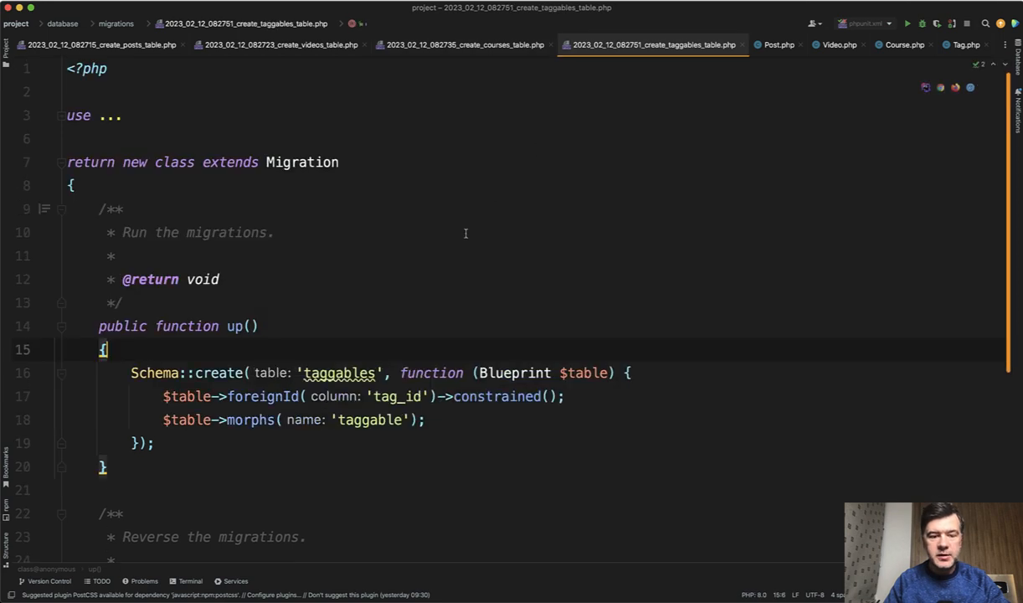
pyautogui.scroll(-2, 466, 234)
pyautogui.click(272, 388)
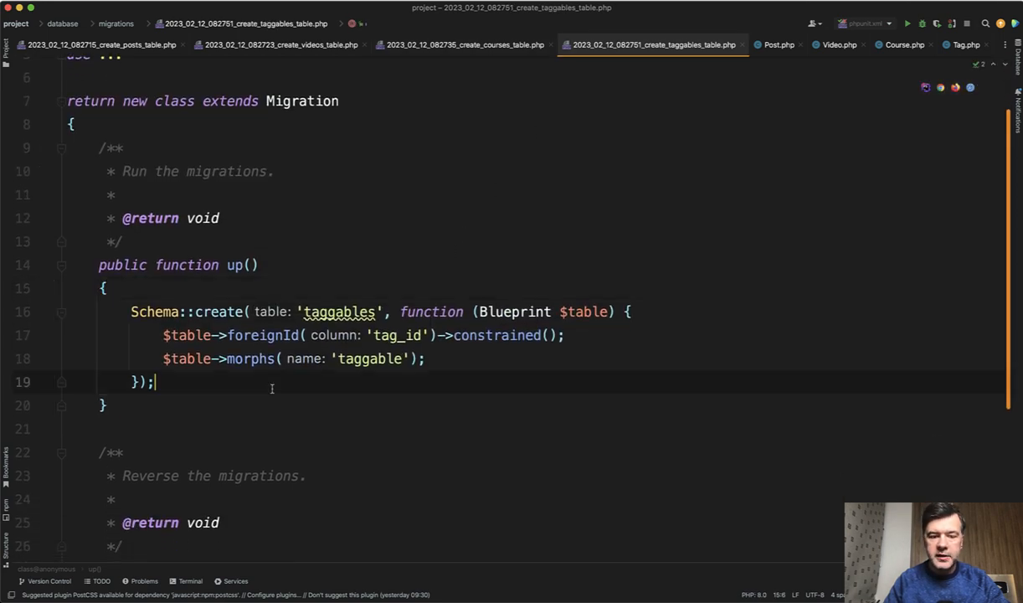
pyautogui.click(256, 336)
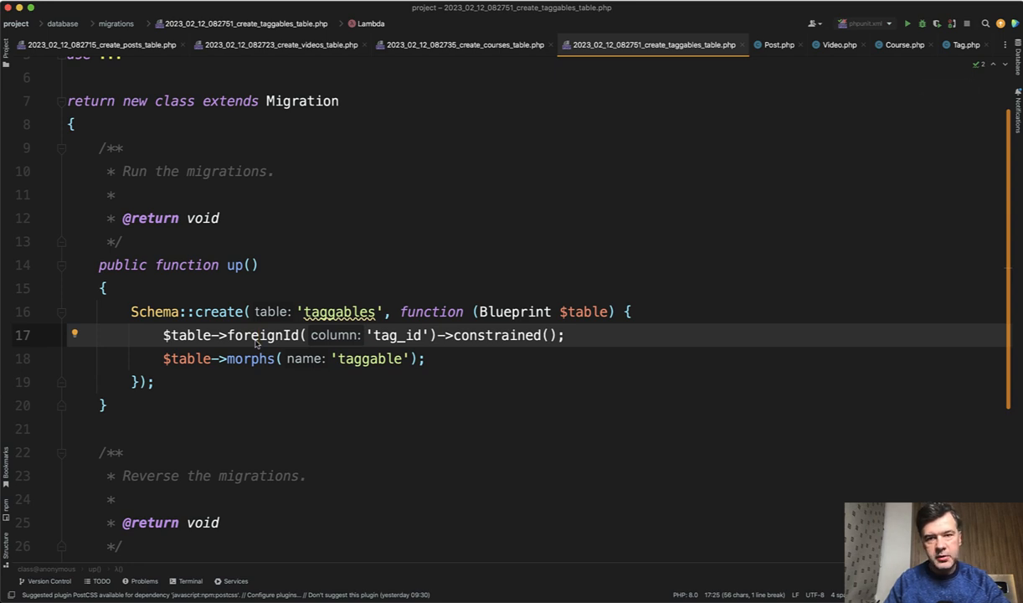
pyautogui.press('Down')
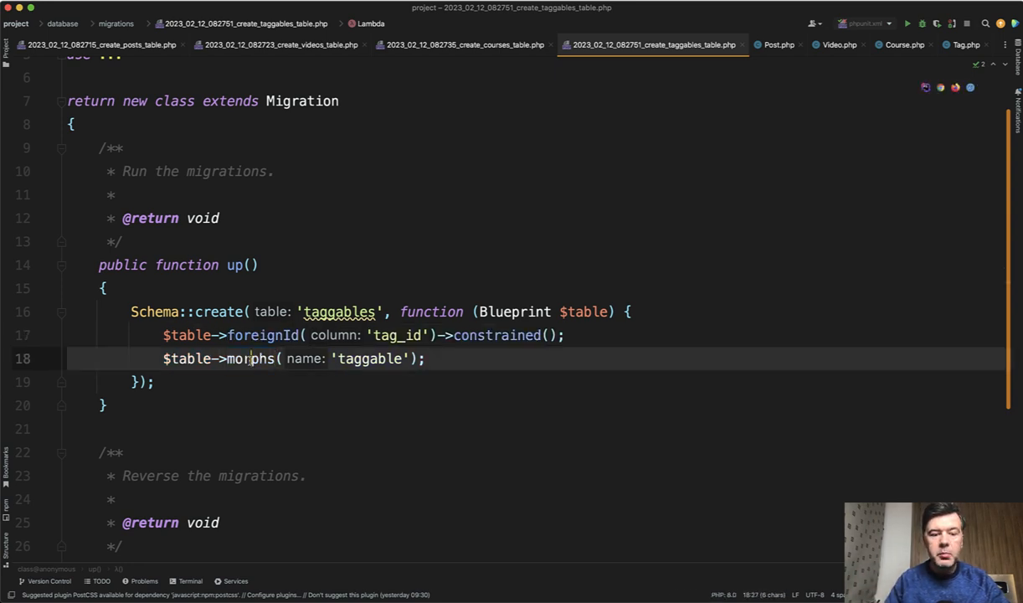
# - Check the taggables rows in TablePlus, then return and highlight morphs in the migration
pyautogui.press('super+Tab')
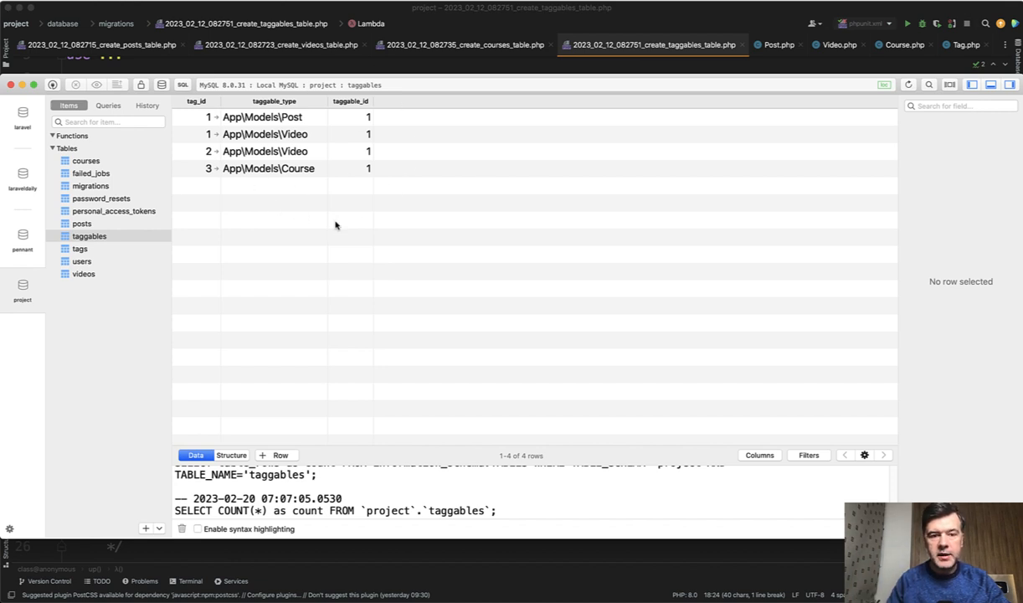
pyautogui.press('super+Tab')
pyautogui.doubleClick(244, 359)
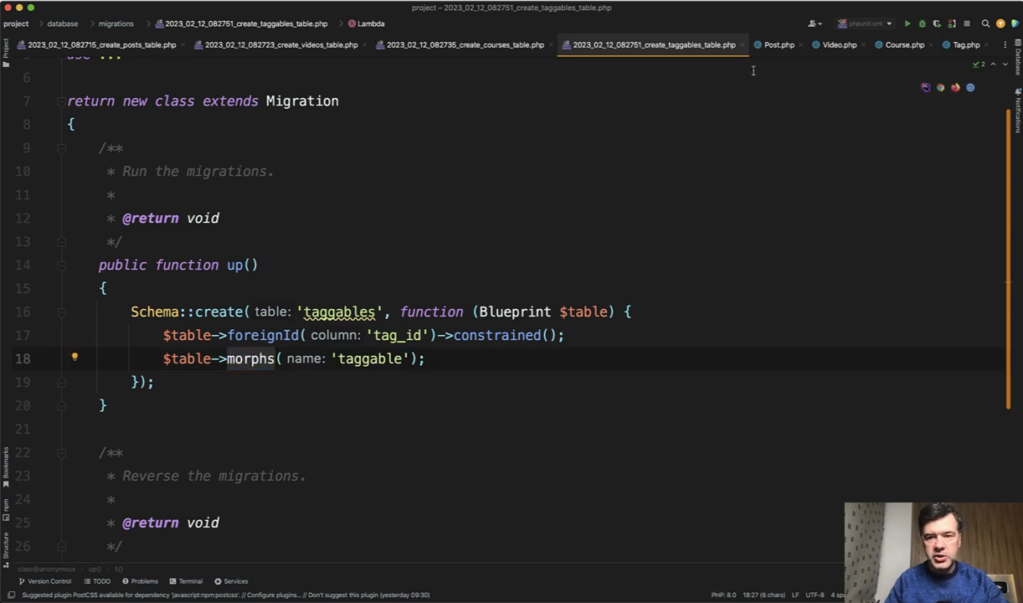
# - Review the morphToMany tags() relation in the Post and Video models
pyautogui.click(764, 45)
pyautogui.scroll(-1, 368, 339)
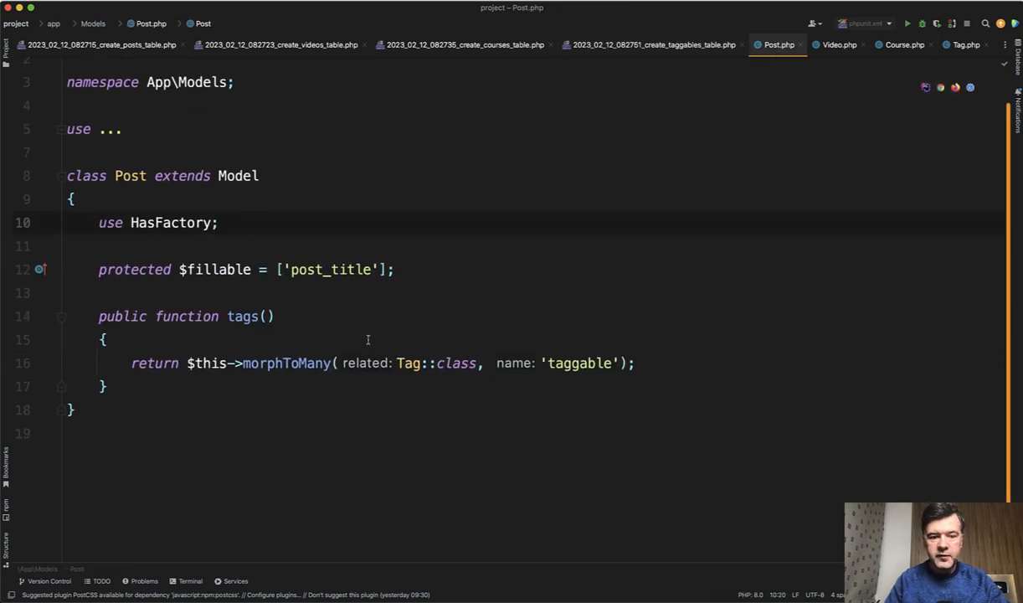
pyautogui.click(332, 363)
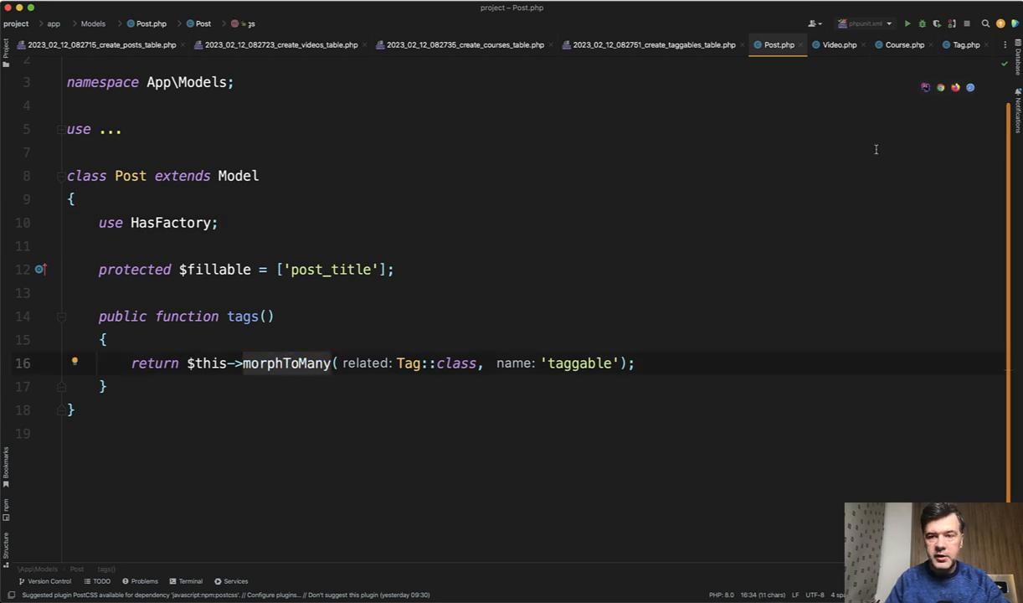
pyautogui.click(839, 46)
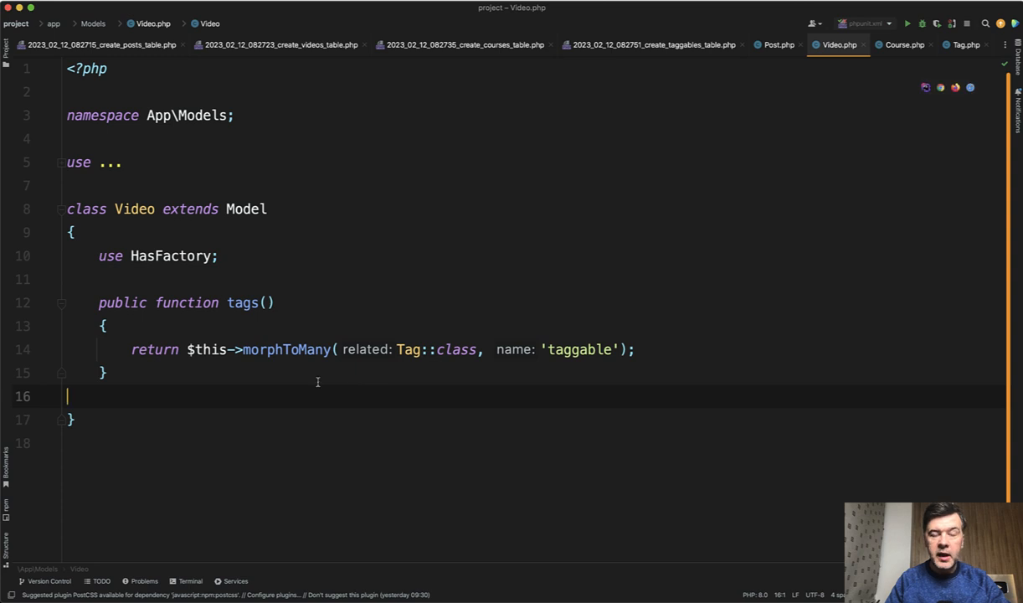
pyautogui.moveTo(299, 372); pyautogui.dragTo(209, 293)
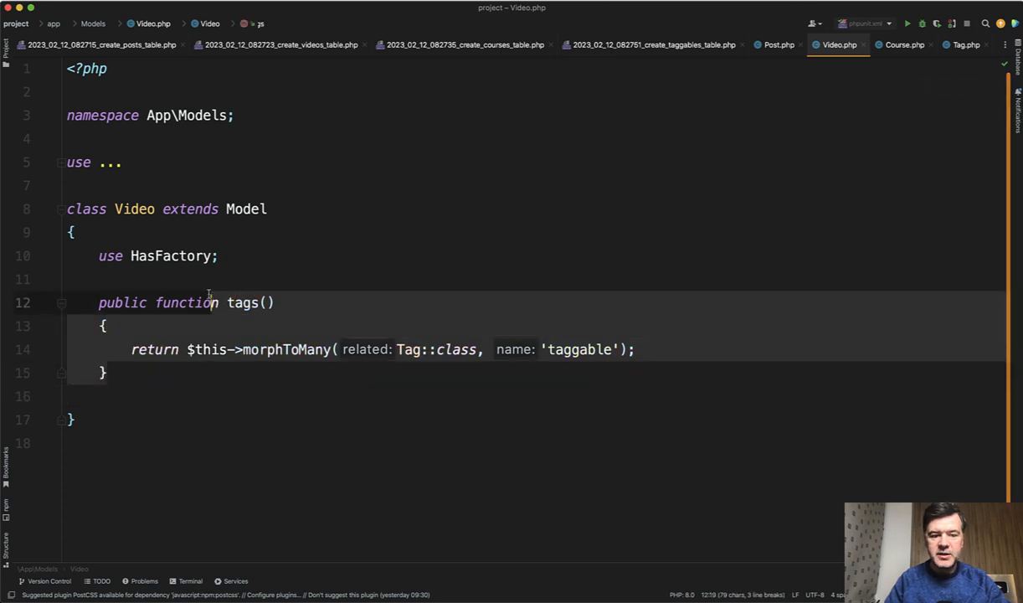
pyautogui.click(209, 300)
# - Select the Course model's tags() method, then move to the Tag model
pyautogui.click(900, 46)
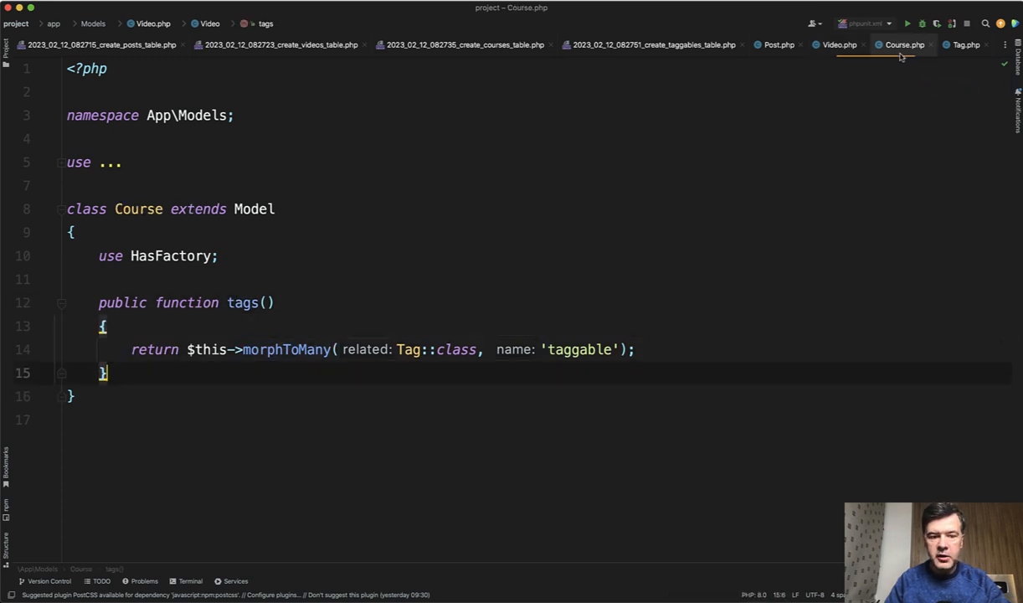
pyautogui.moveTo(210, 366); pyautogui.dragTo(158, 309)
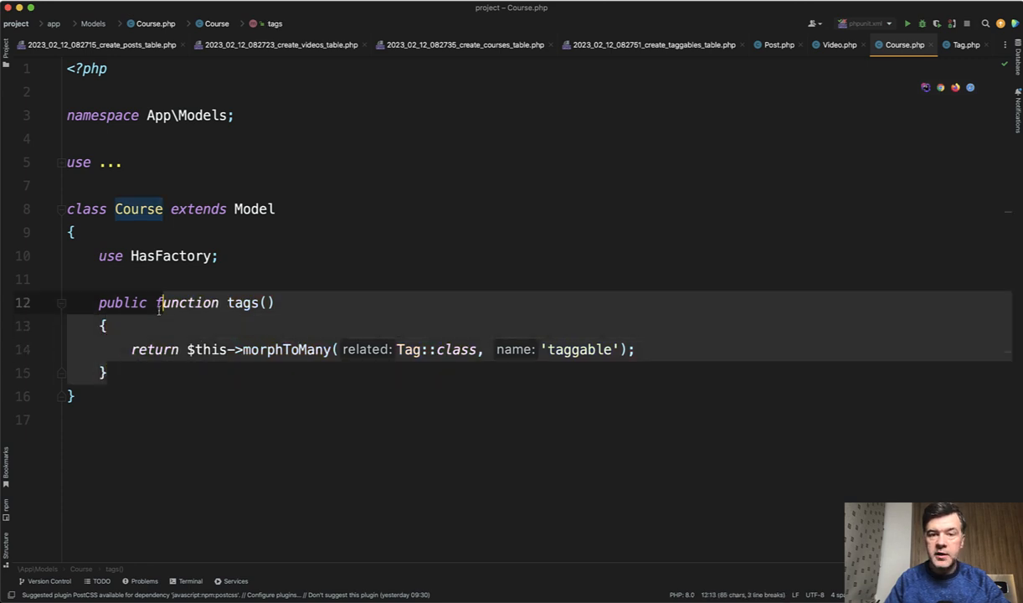
pyautogui.moveTo(123, 375); pyautogui.dragTo(100, 303)
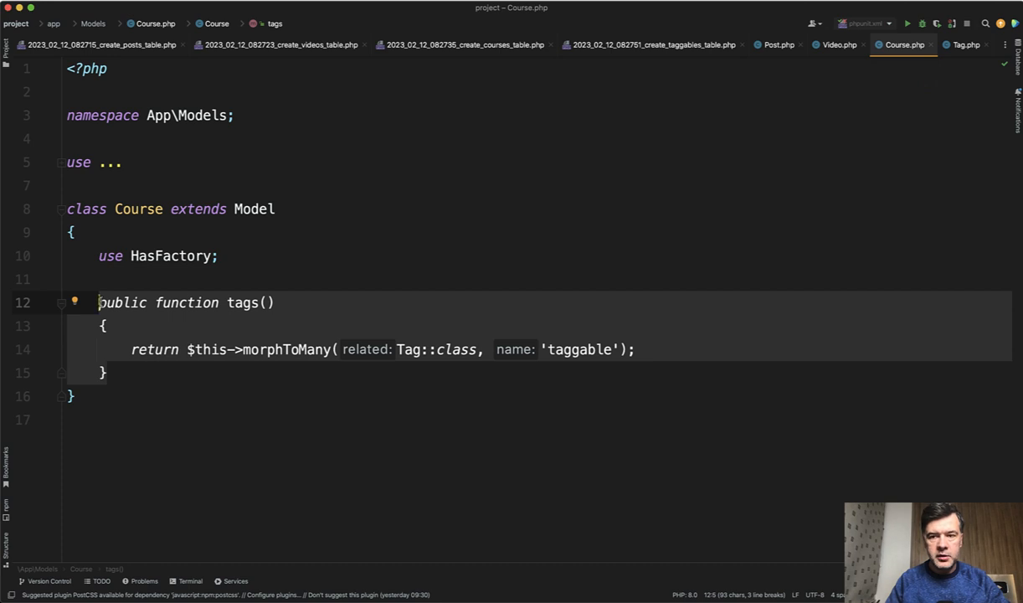
pyautogui.press('super+shift+bracketright')
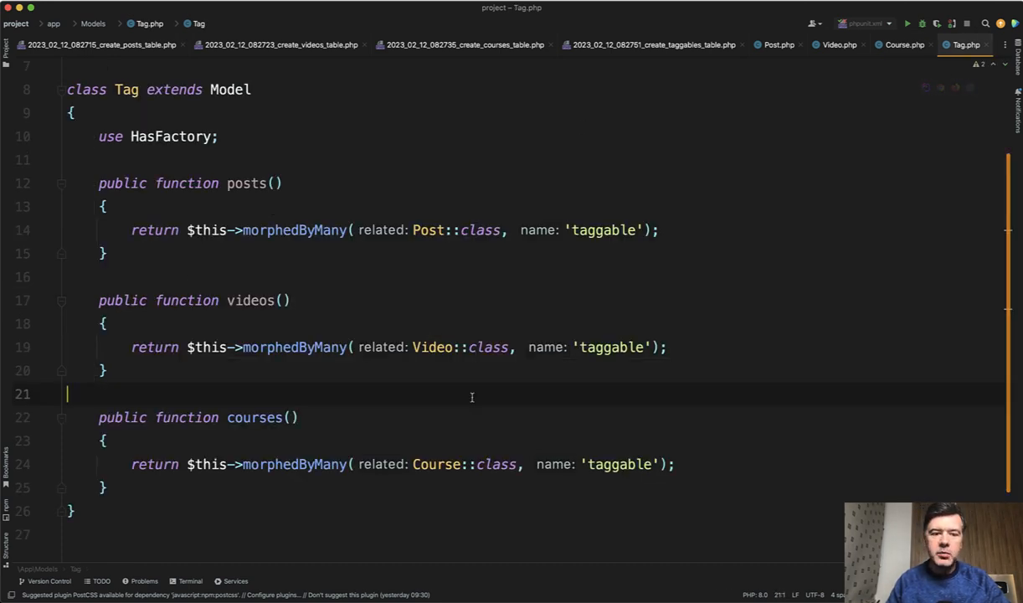
# - Highlight the posts relation and all morphedByMany calls in Tag, then bring Tinkerwell forward
pyautogui.doubleClick(243, 183)
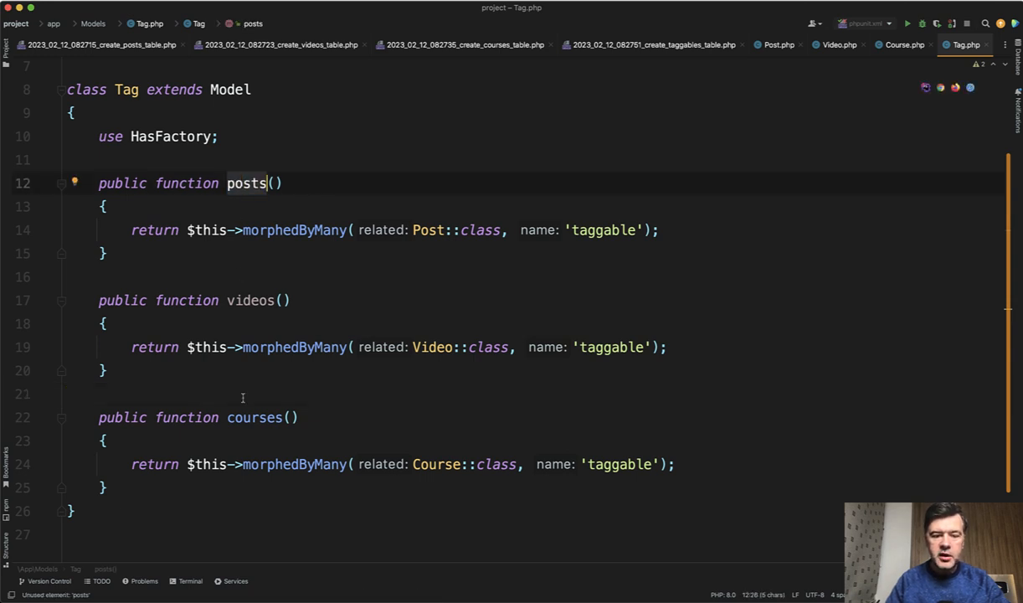
pyautogui.scroll(-1, 243, 398)
pyautogui.doubleClick(295, 210)
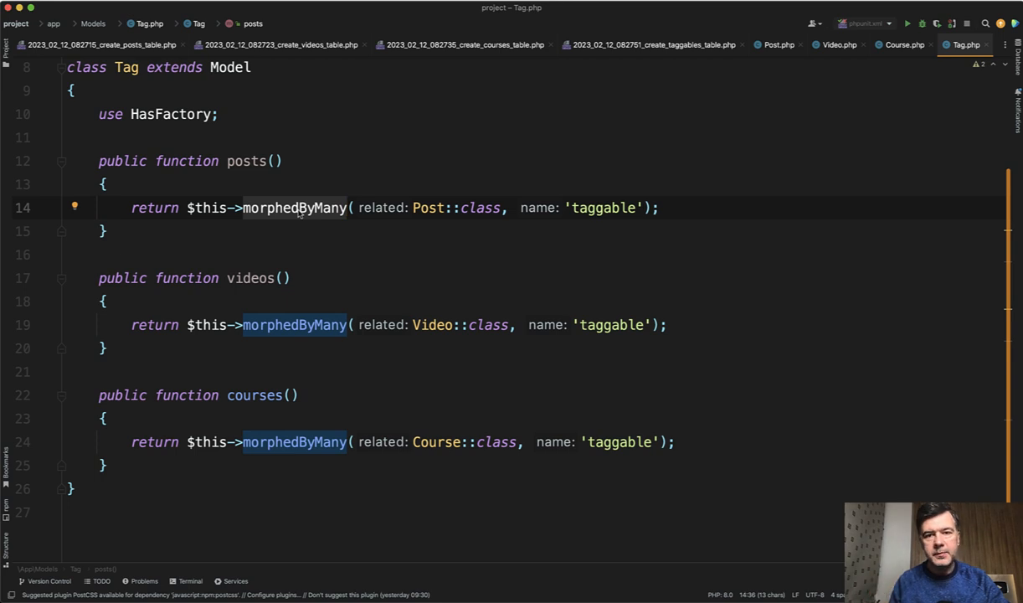
pyautogui.press('super+Tab')
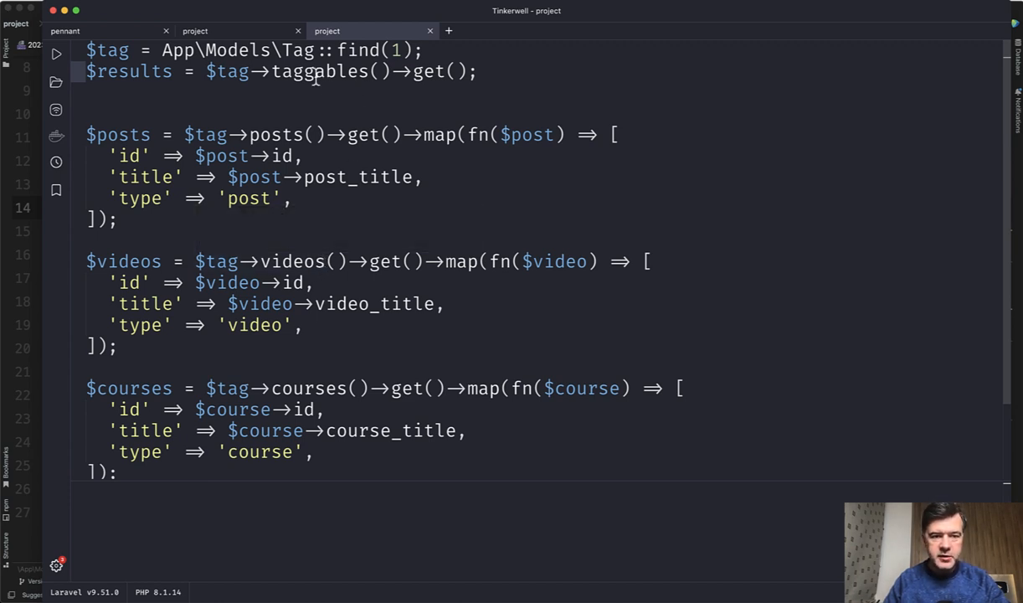
# - Run the taggables() script for tag 1, showing the BadMethodCallException in an enlarged output pane
pyautogui.tripleClick(211, 74)
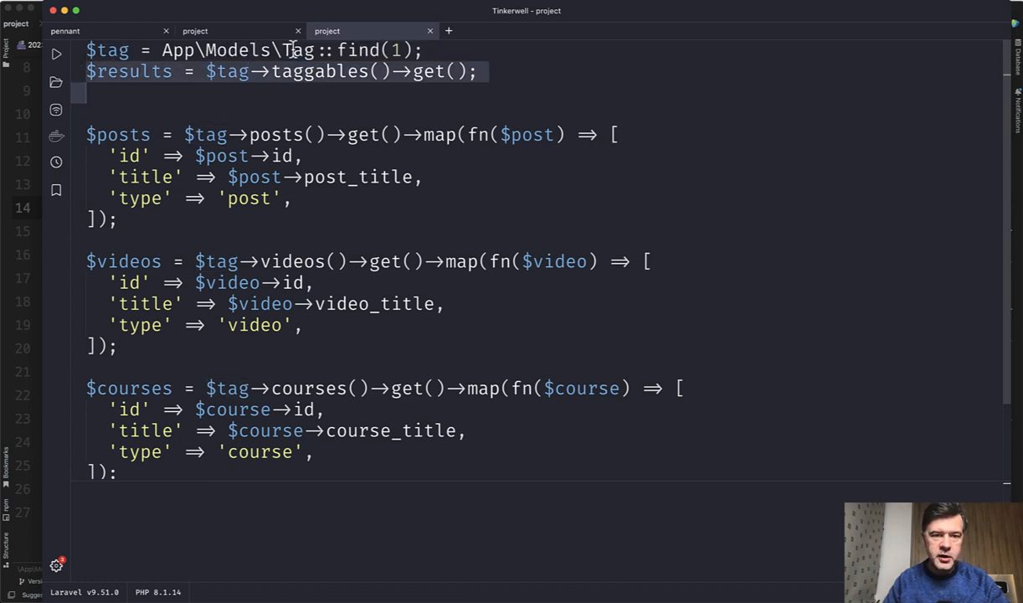
pyautogui.press('Right')
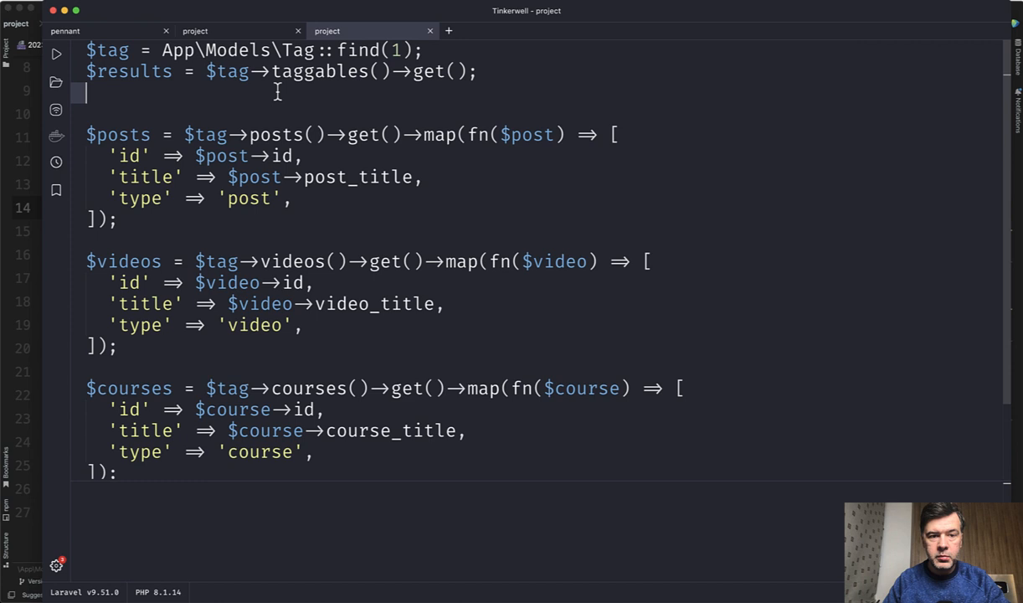
pyautogui.press('super+r')
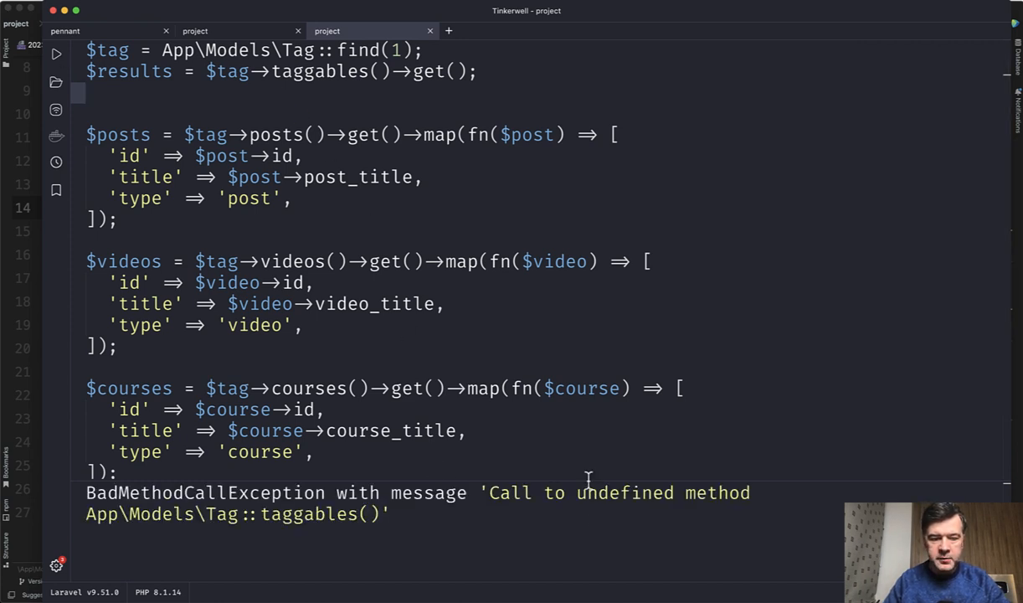
pyautogui.moveTo(588, 480); pyautogui.dragTo(566, 350)
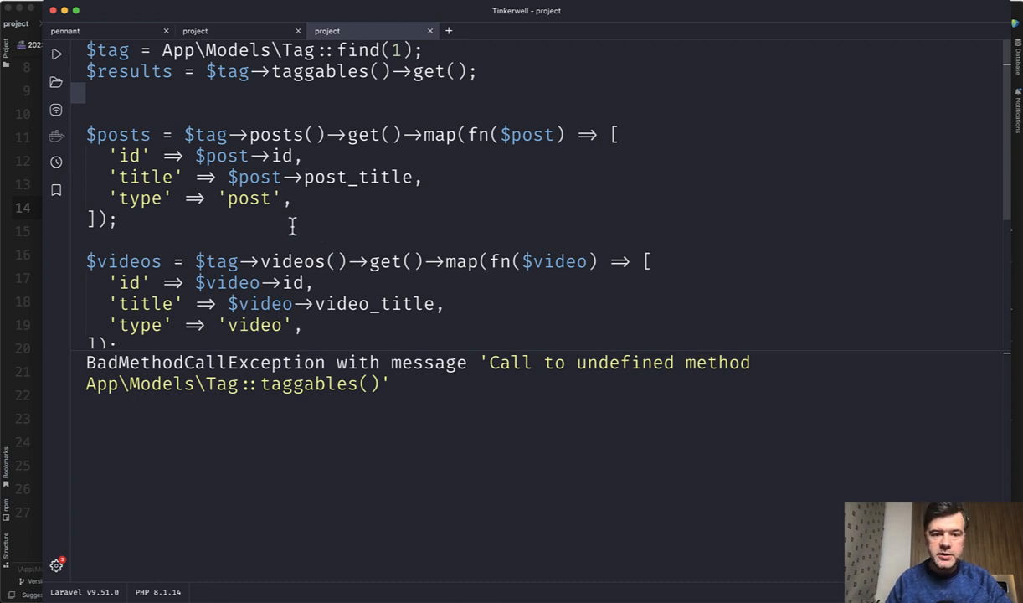
pyautogui.scroll(-2, 292, 227)
# - Inspect the posts() mapping with its id, post_title and type fields
pyautogui.click(319, 135)
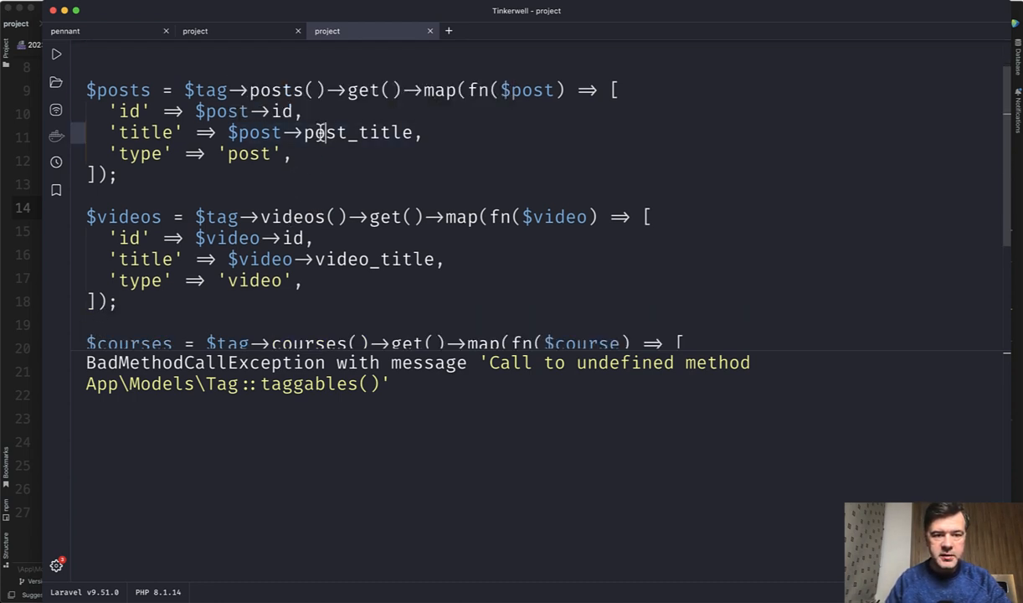
pyautogui.scroll(2, 318, 272)
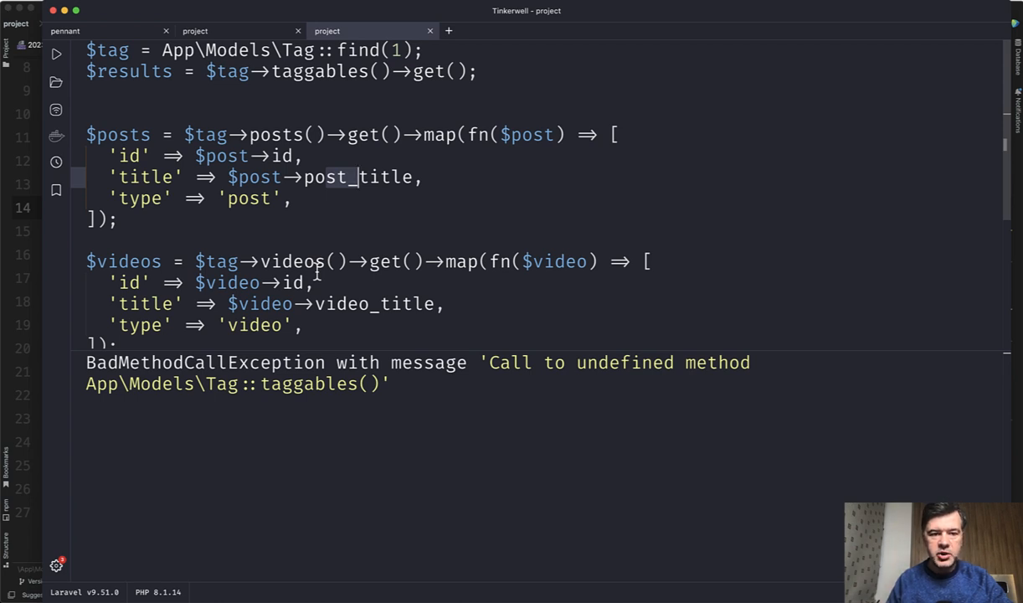
pyautogui.click(305, 135)
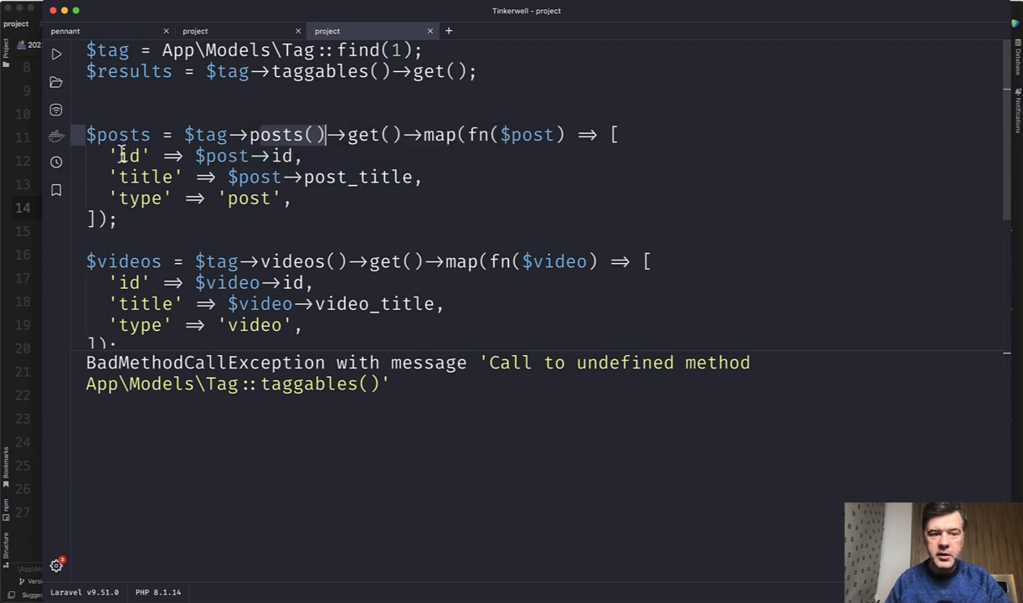
pyautogui.moveTo(116, 156); pyautogui.dragTo(144, 205)
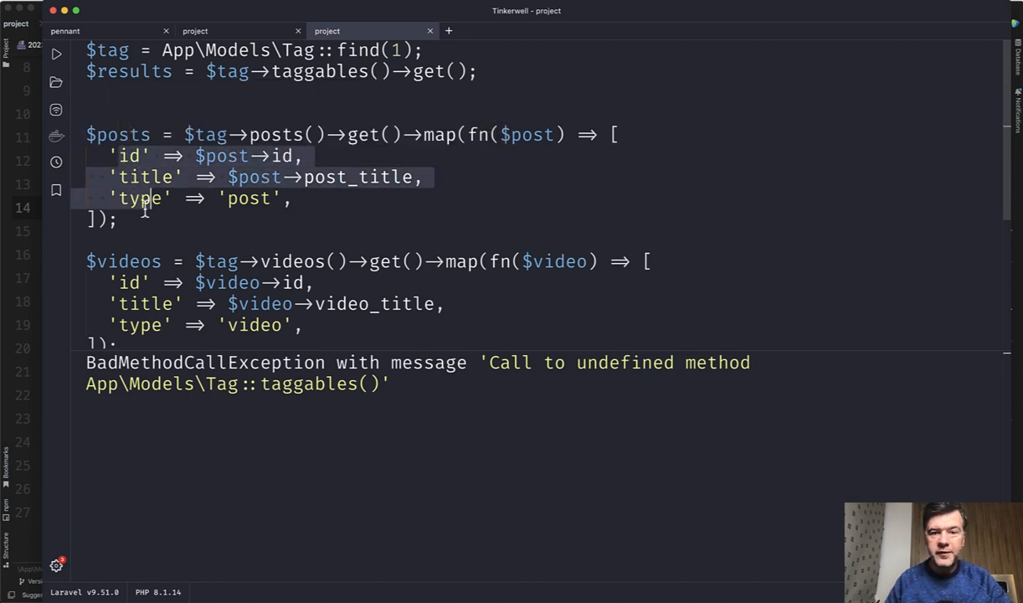
pyautogui.click(169, 226)
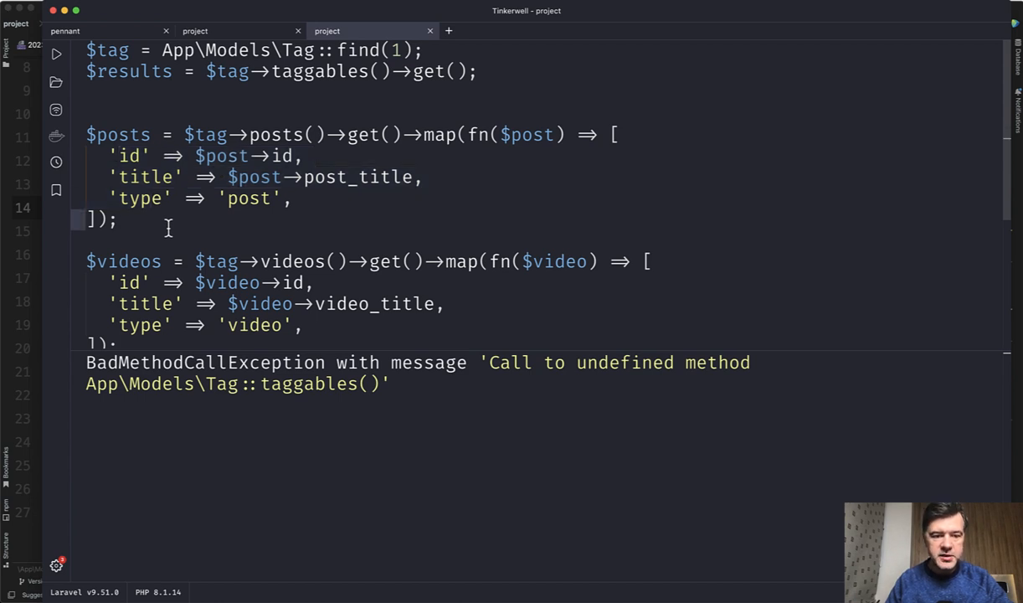
pyautogui.scroll(-3, 169, 226)
pyautogui.scroll(-5, 151, 245)
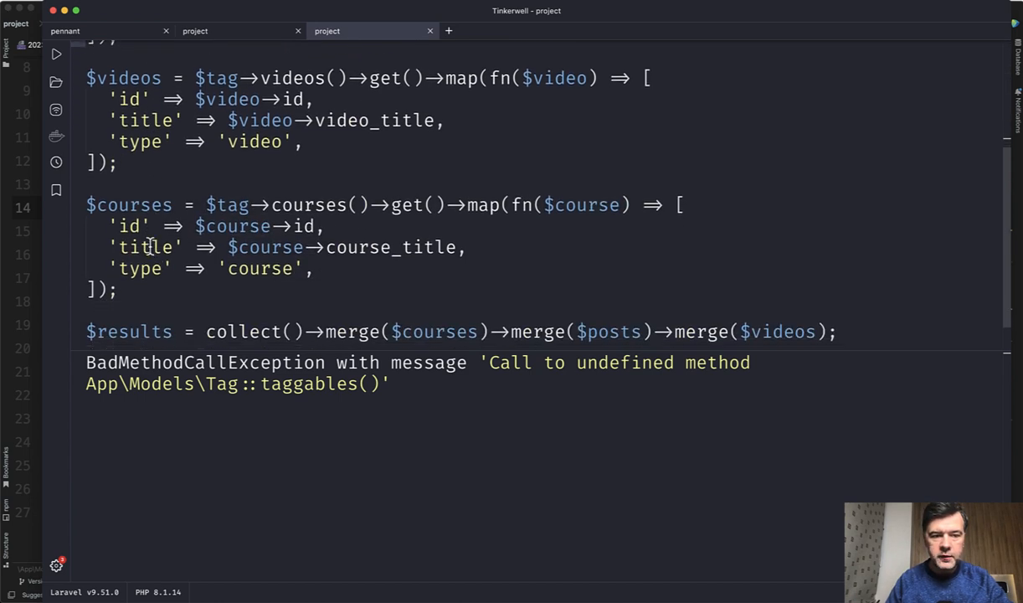
pyautogui.scroll(-2, 150, 244)
pyautogui.scroll(4, 160, 232)
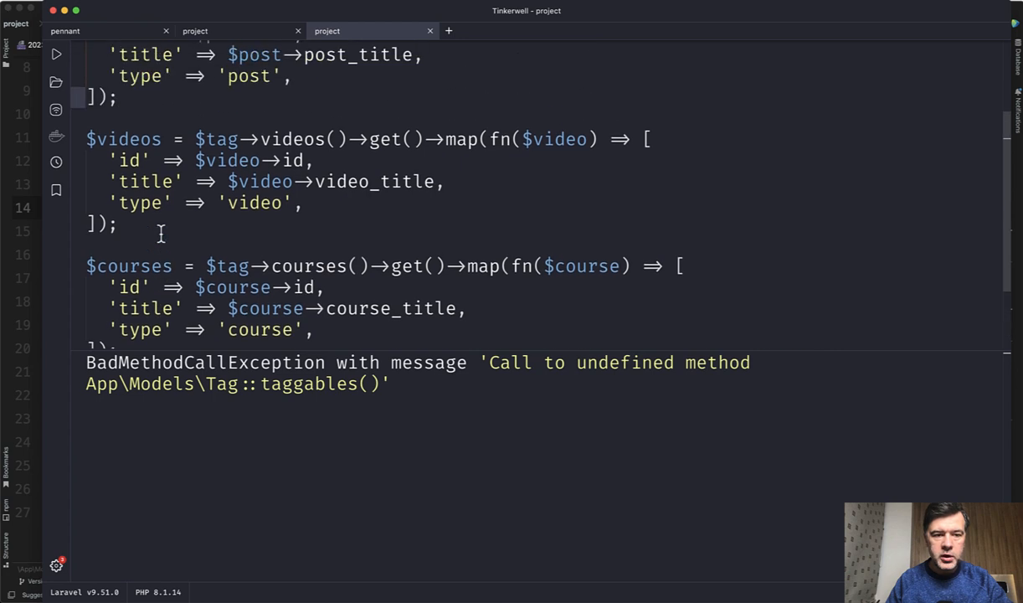
pyautogui.scroll(2, 161, 232)
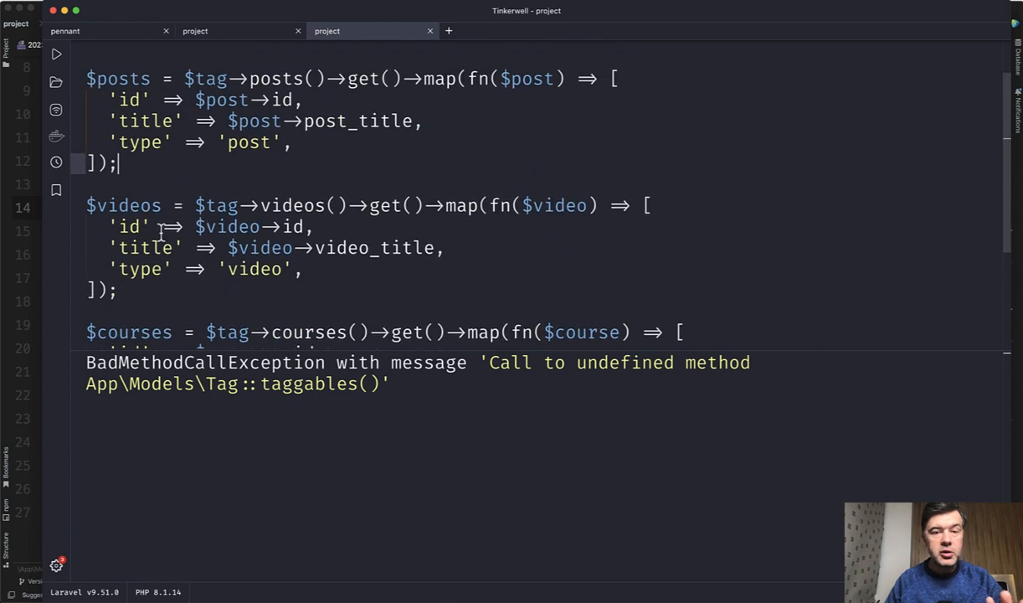
pyautogui.scroll(2, 161, 232)
pyautogui.scroll(1, 161, 232)
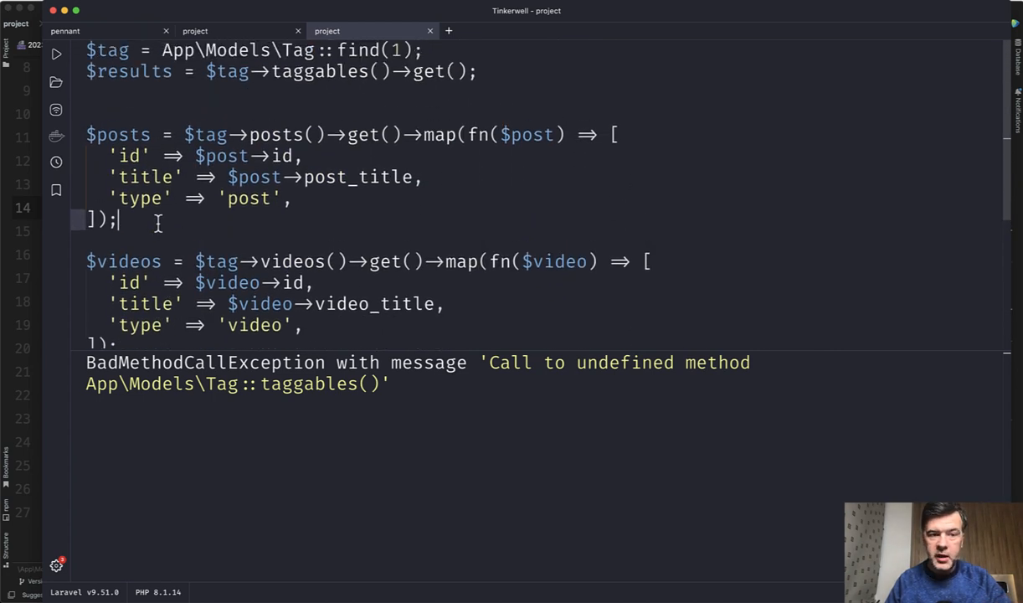
pyautogui.click(87, 73)
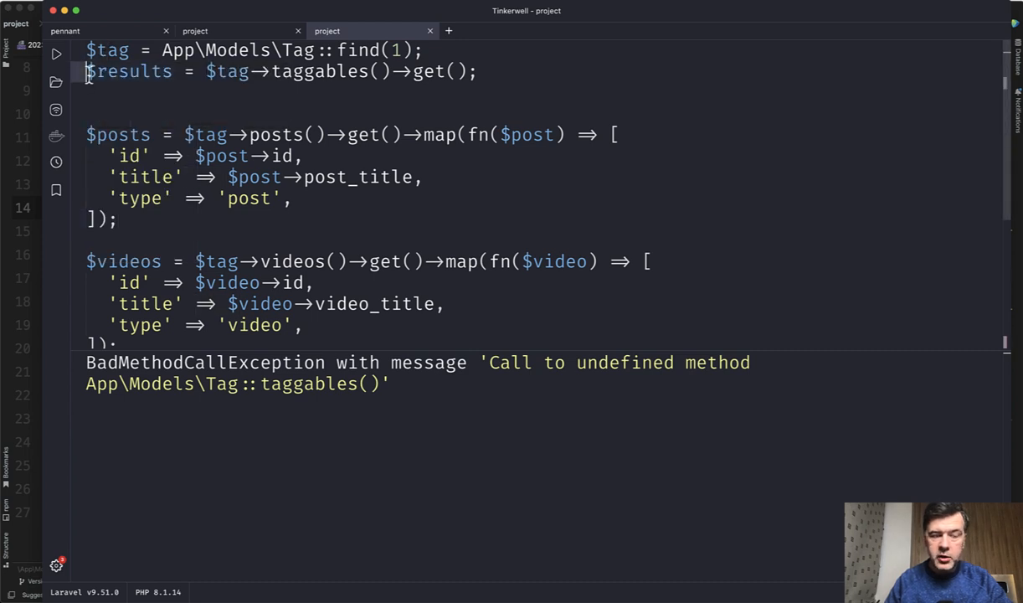
pyautogui.press('cmd+slash')
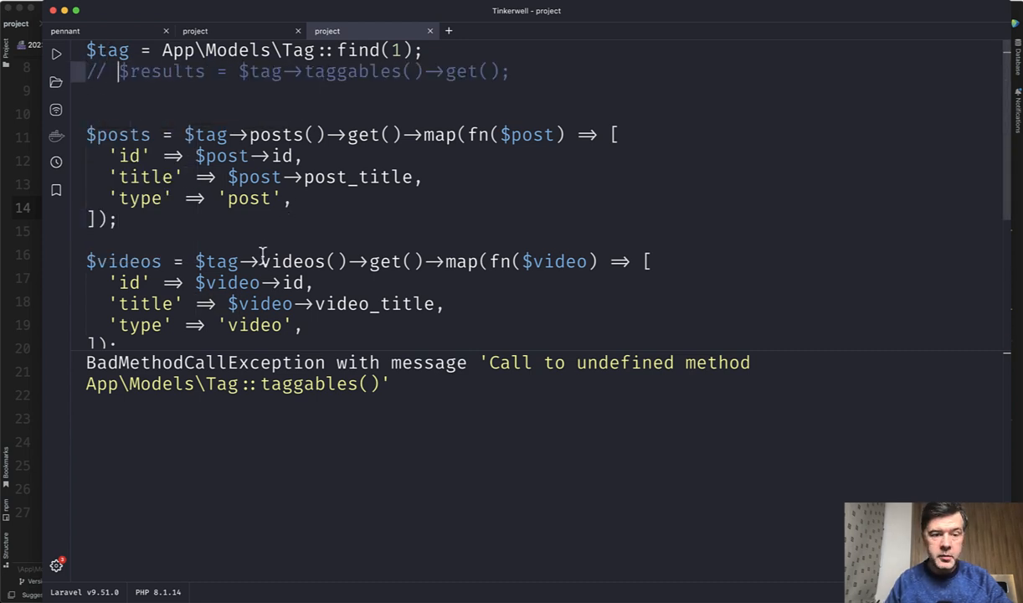
pyautogui.scroll(-6, 262, 254)
pyautogui.scroll(-1, 262, 255)
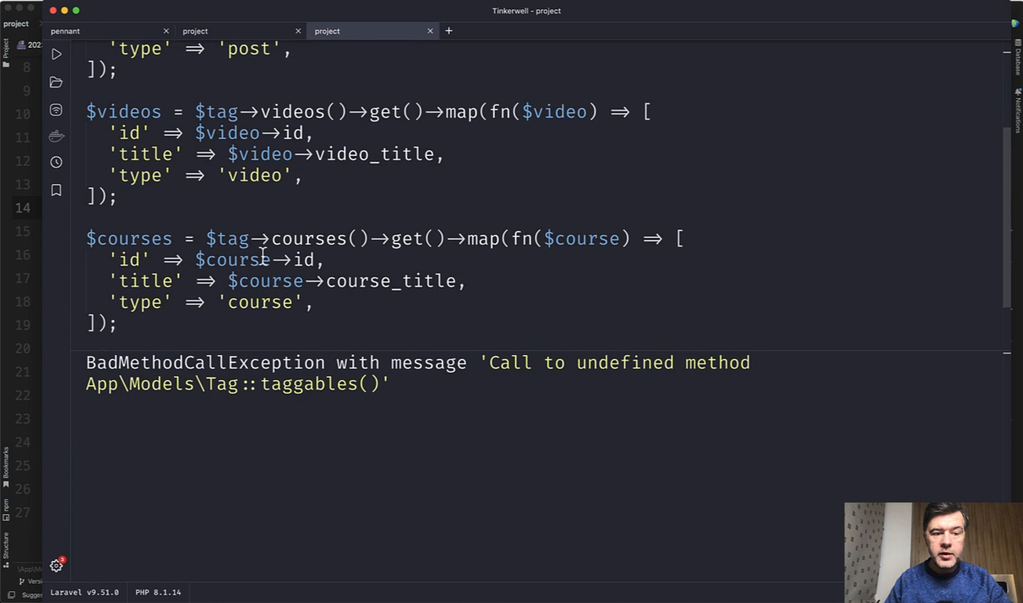
pyautogui.scroll(-3, 189, 217)
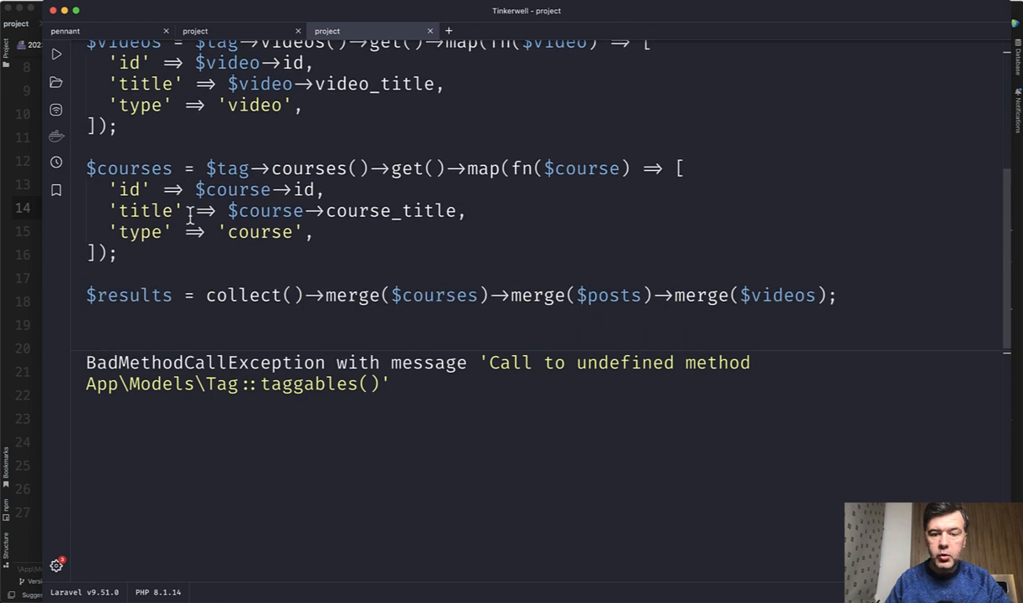
pyautogui.tripleClick(278, 306)
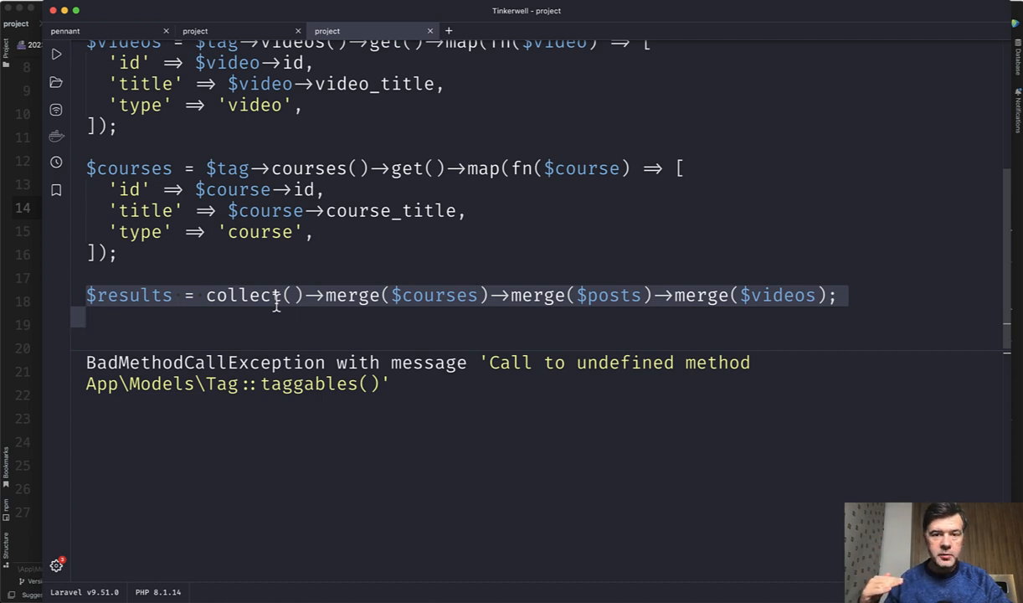
pyautogui.click(349, 303)
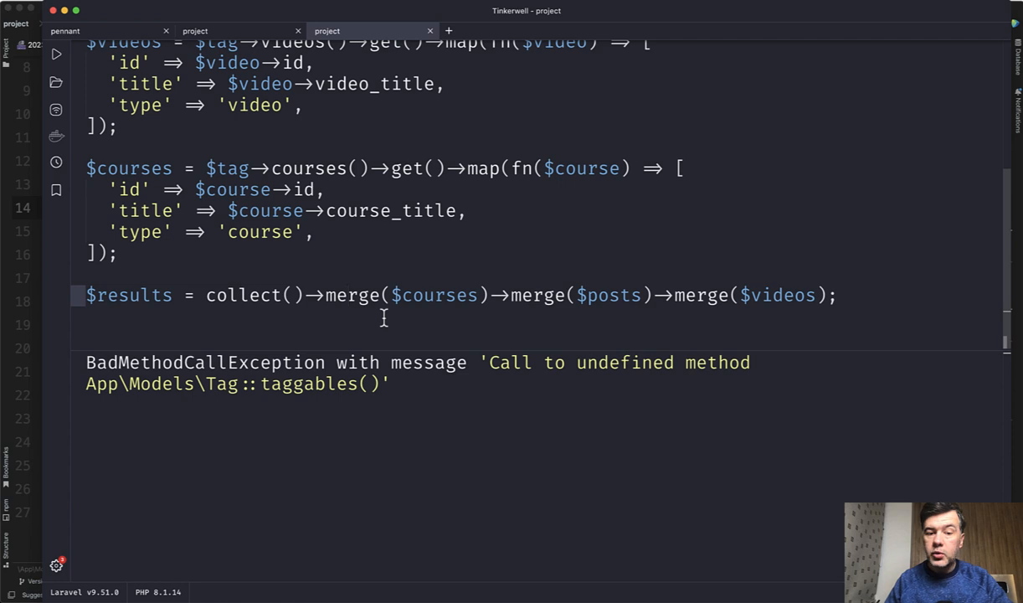
pyautogui.click(423, 297)
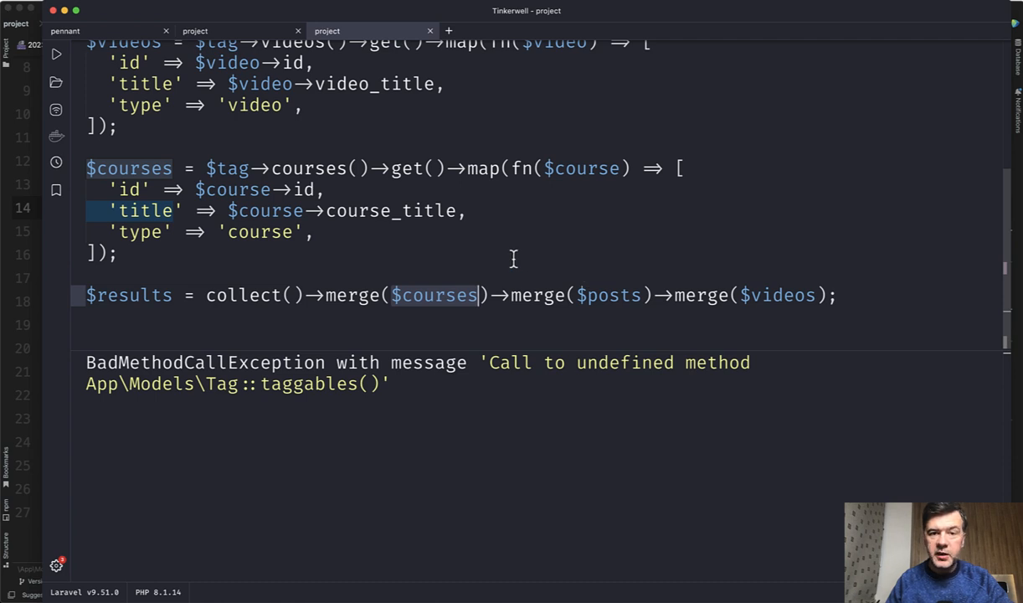
pyautogui.click(255, 294)
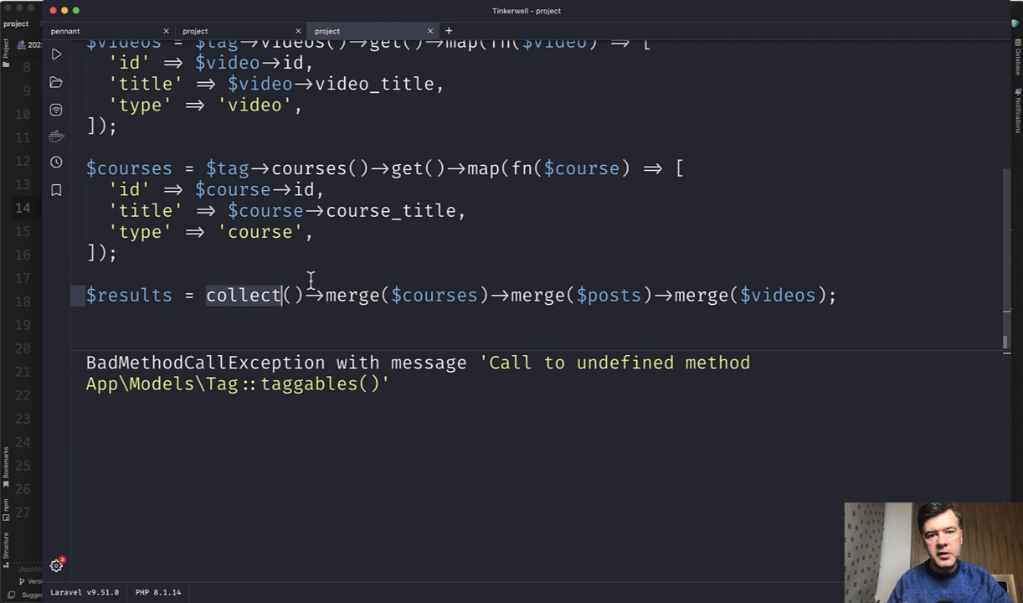
pyautogui.click(287, 276)
# - Run the script so tag 1 returns the Livewire post and Livewire vs Vue video, highlighting the post type
pyautogui.press('super+r')
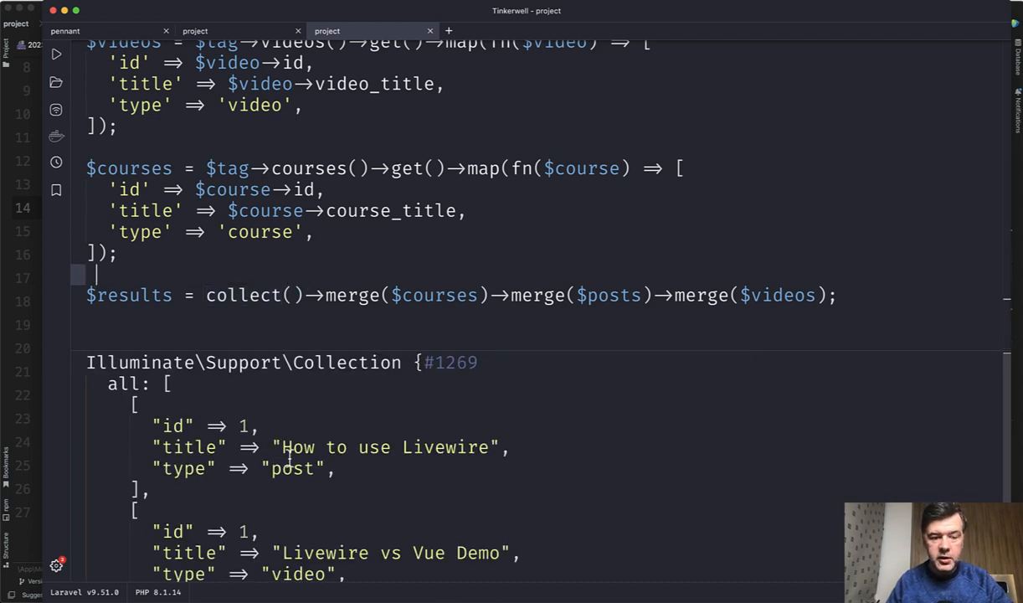
pyautogui.scroll(-1, 289, 459)
pyautogui.scroll(-2, 285, 465)
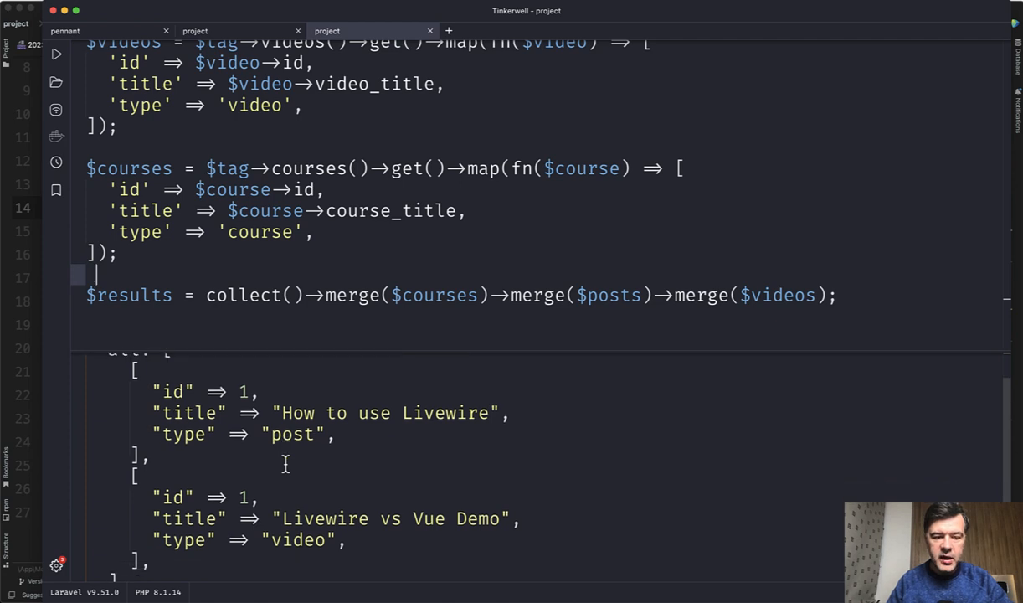
pyautogui.doubleClick(277, 415)
pyautogui.scroll(-2, 356, 416)
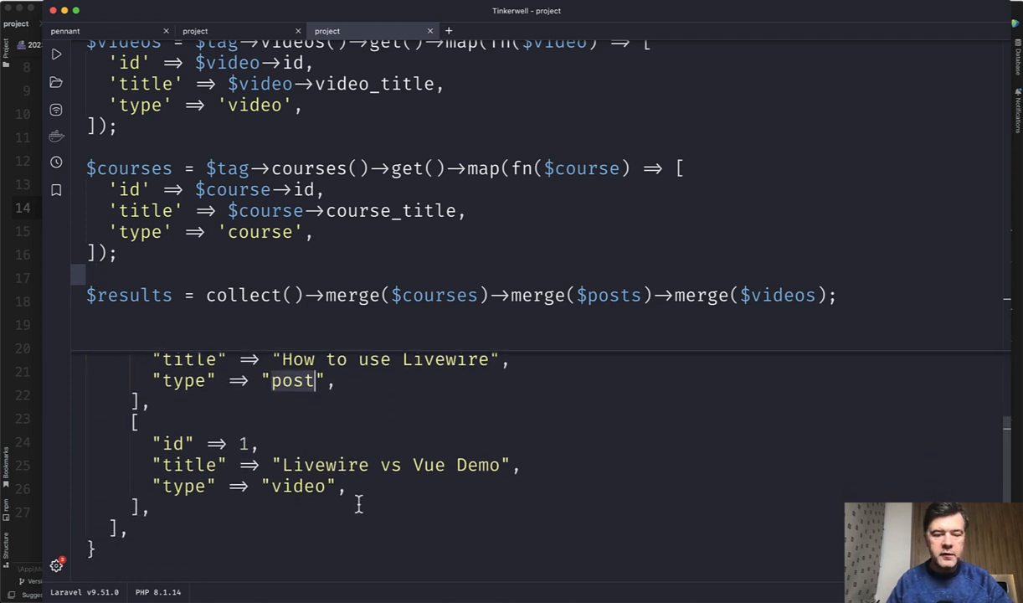
pyautogui.scroll(5, 293, 201)
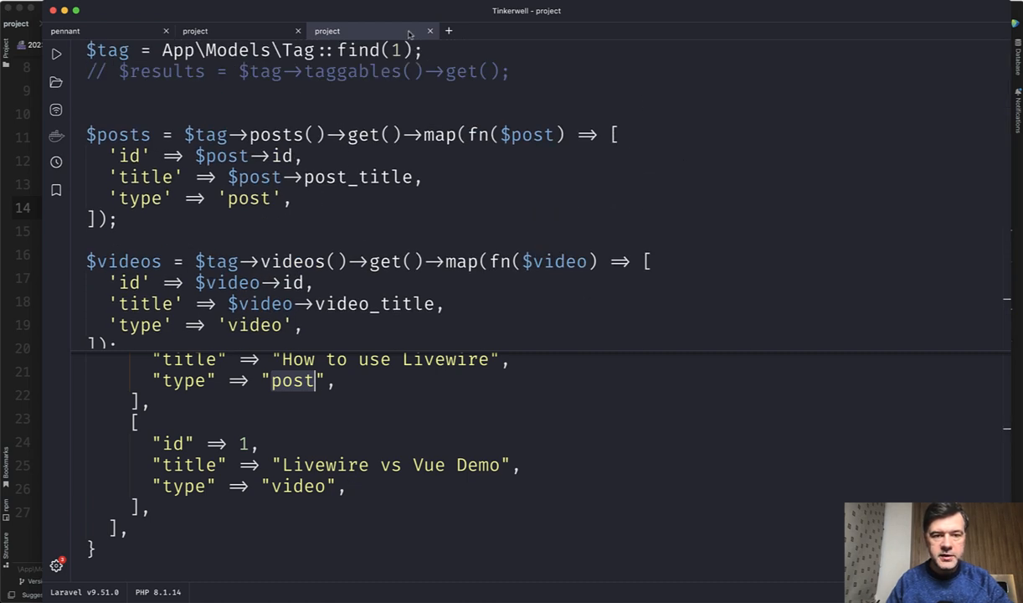
# - Rerun with Tag::find(2) then find(3), returning the Livewire vs Vue Demo video and the React for beginners course
pyautogui.doubleClick(387, 50)
pyautogui.write('2')
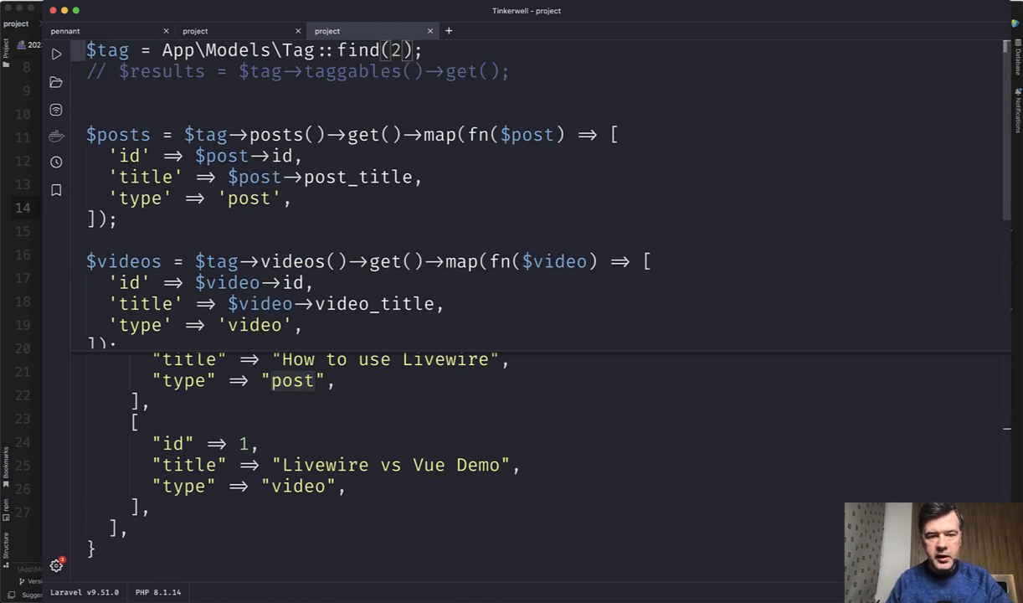
pyautogui.press('super+r')
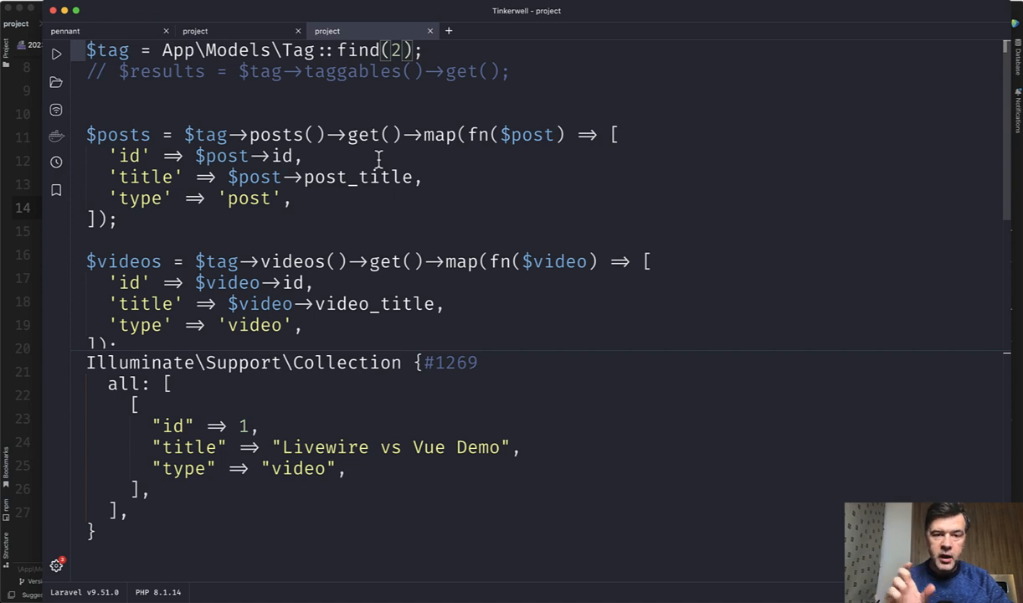
pyautogui.press('BackSpace')
pyautogui.write('3')
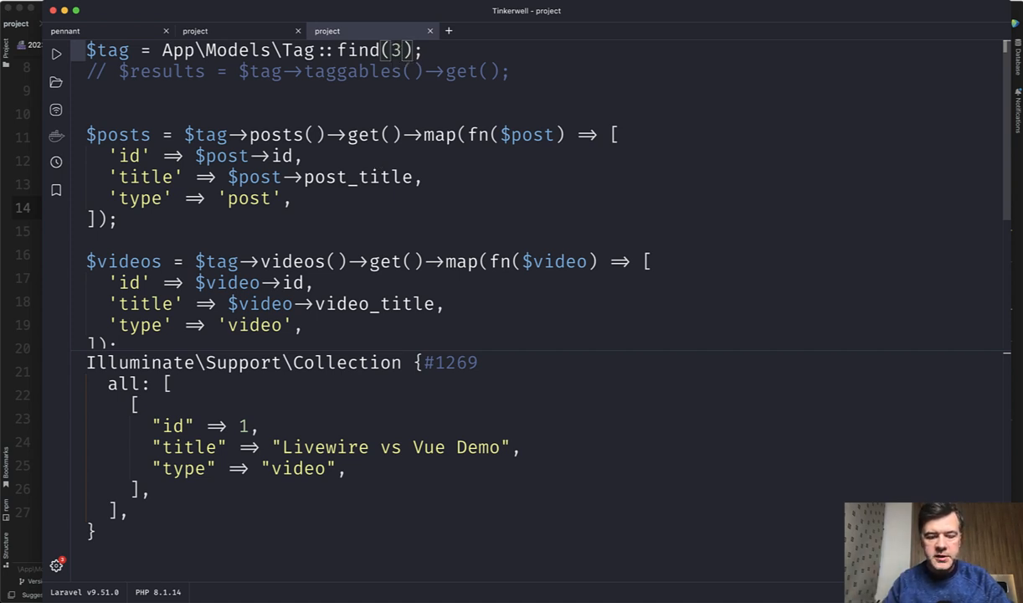
pyautogui.press('super+r')
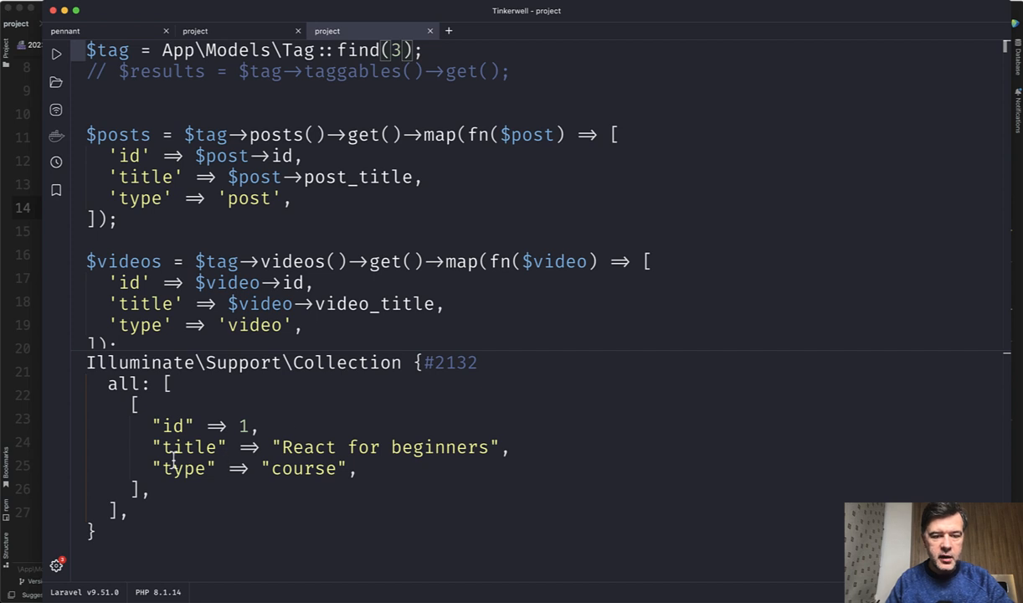
pyautogui.doubleClick(300, 467)
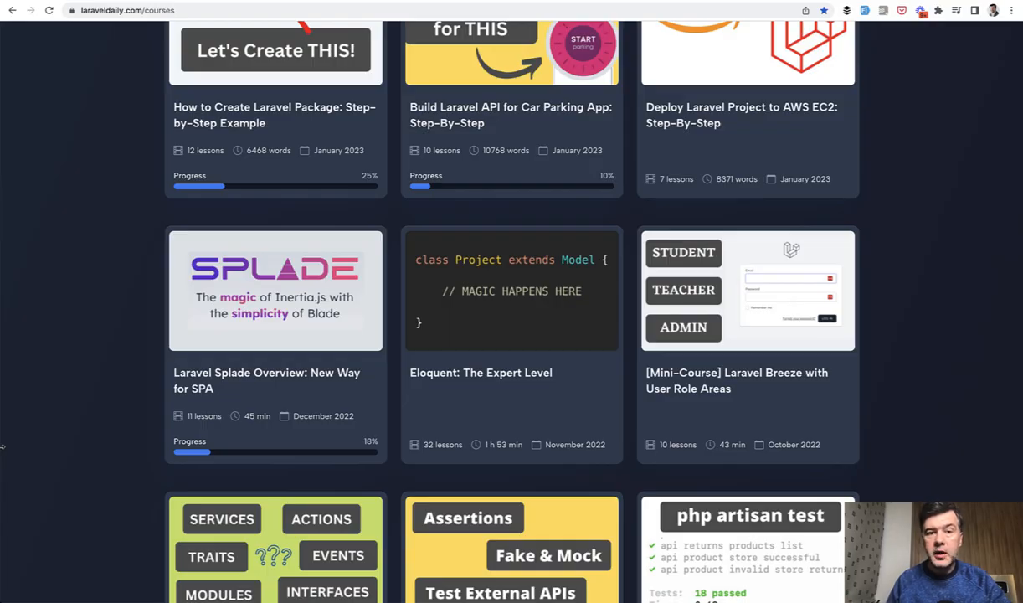
pyautogui.scroll(-1, 263, 509)
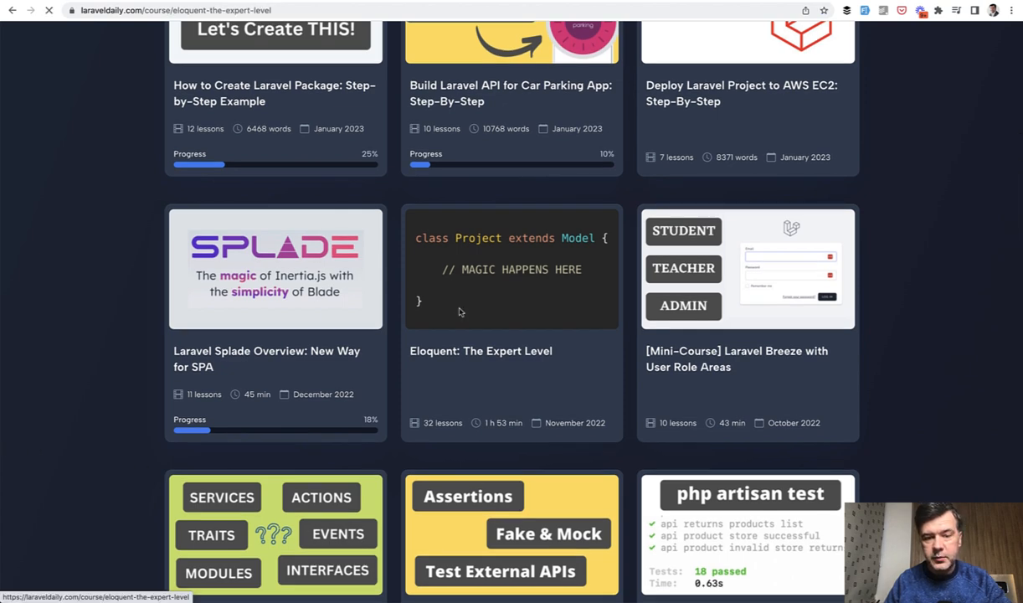
pyautogui.scroll(-1, 291, 291)
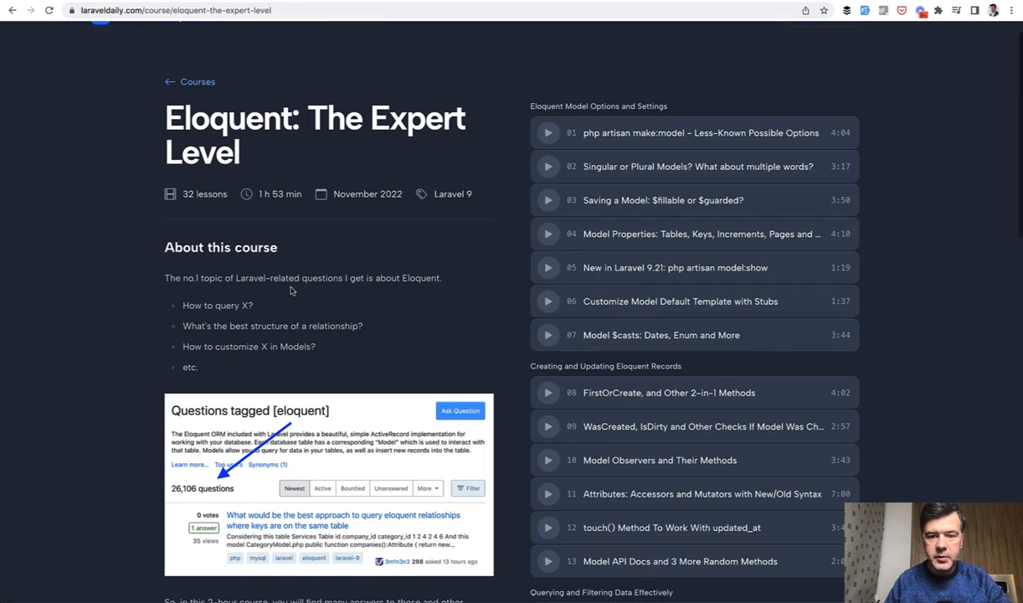
pyautogui.scroll(-2, 291, 291)
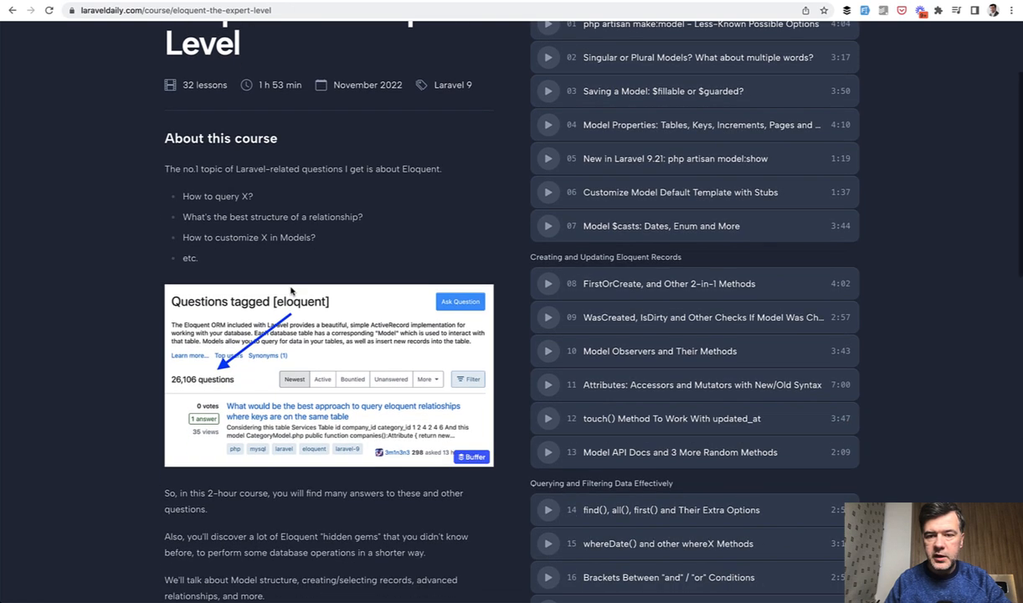
pyautogui.scroll(-3, 473, 343)
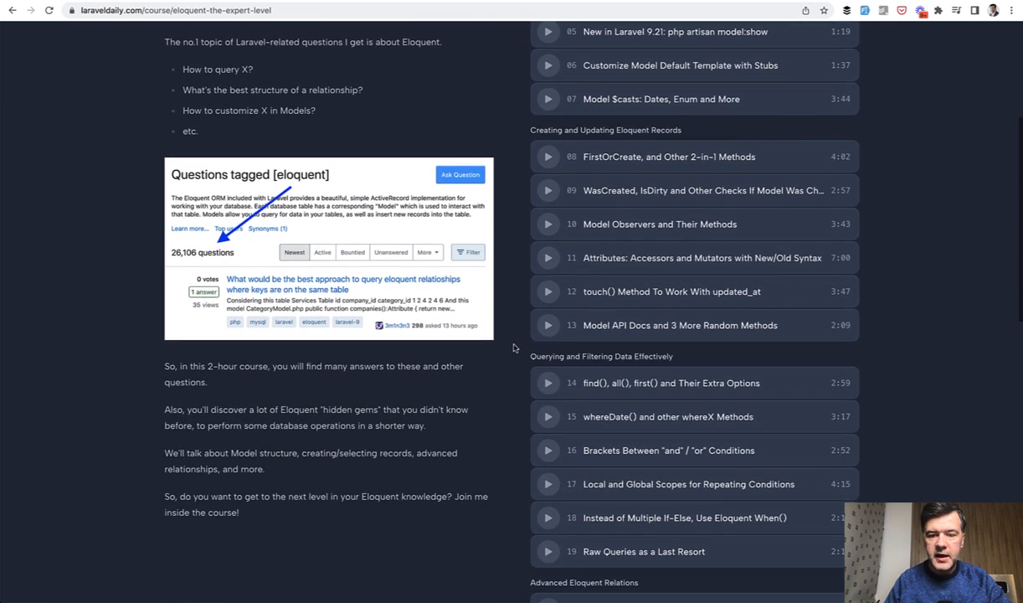
pyautogui.scroll(-2, 514, 348)
pyautogui.scroll(-3, 514, 348)
pyautogui.scroll(-2, 519, 350)
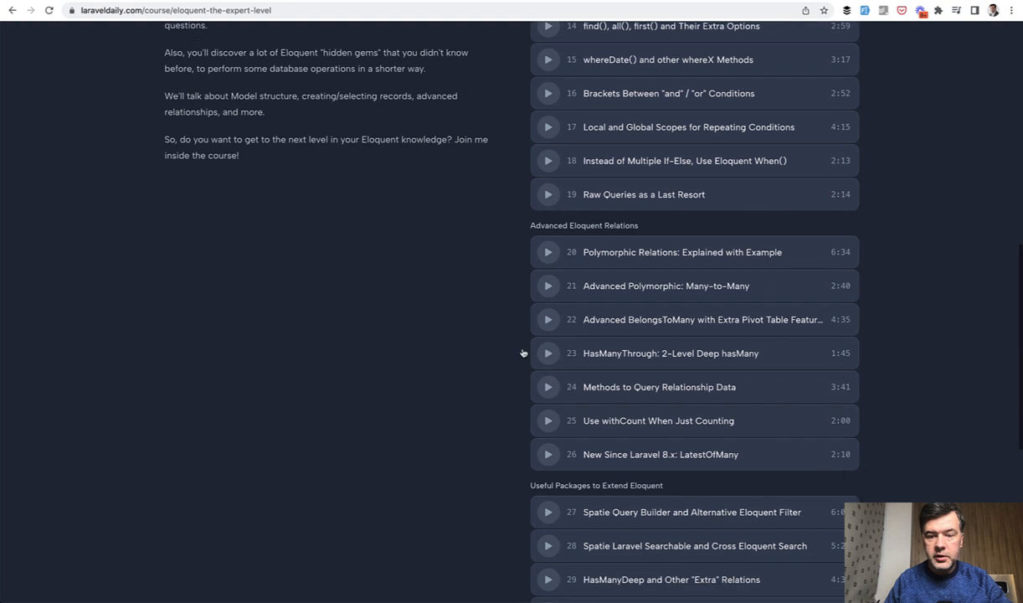
pyautogui.scroll(-1, 389, 427)
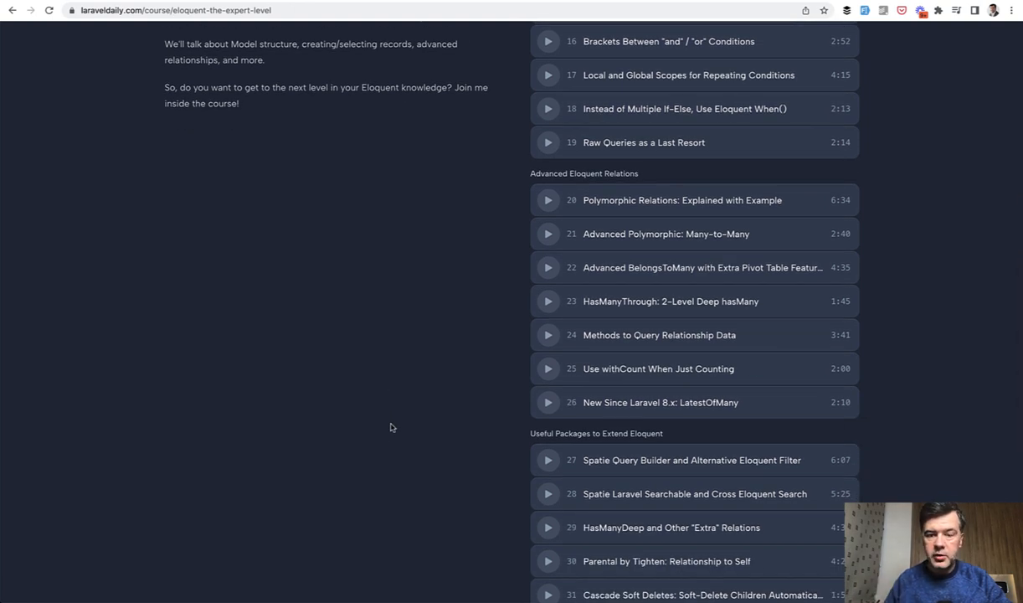
pyautogui.scroll(1, 390, 427)
pyautogui.scroll(1, 390, 427)
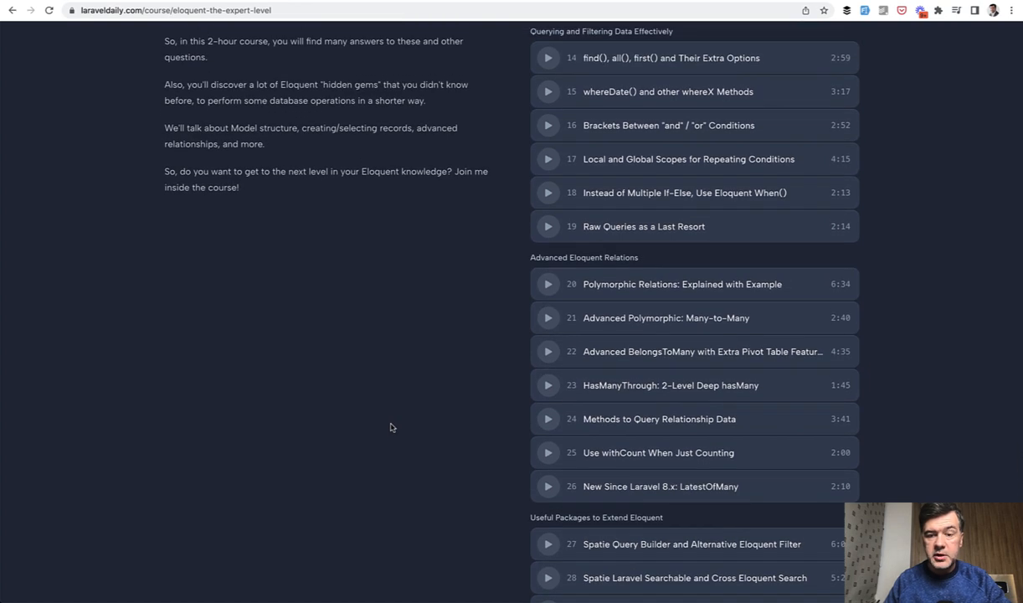
pyautogui.scroll(3, 390, 427)
pyautogui.scroll(3, 389, 427)
pyautogui.scroll(3, 389, 427)
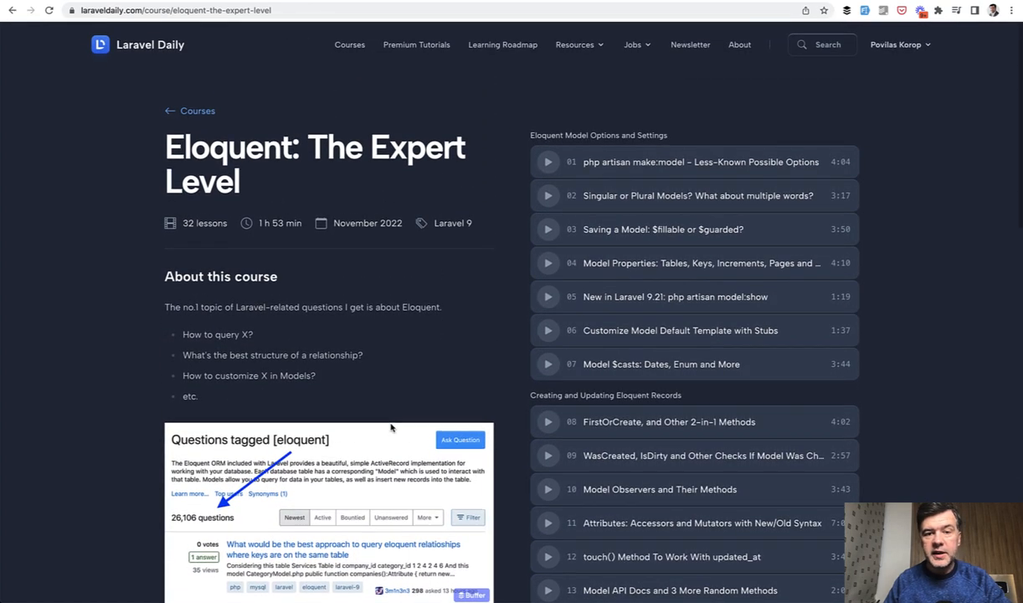